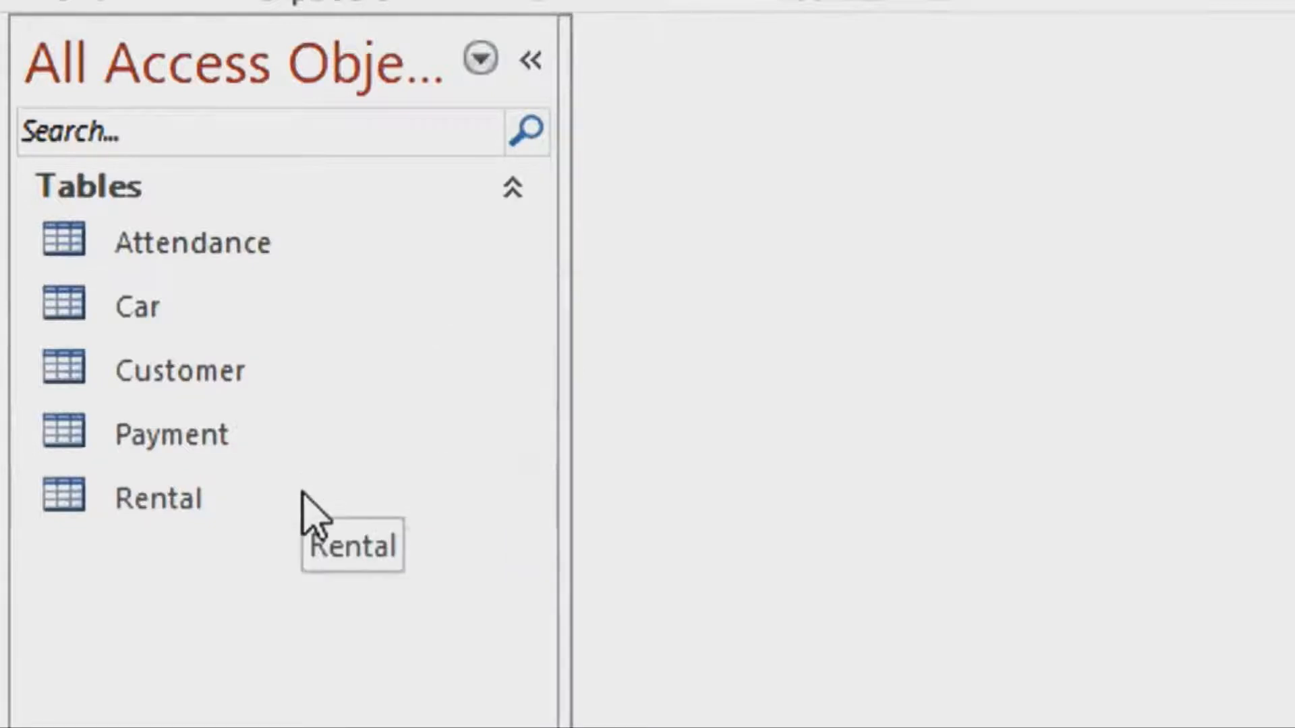
Open the Attendance, Car, Customer, Payment and Rental tables one after another to view their records.
{"action": "double_click", "coordinate": [424, 236]}
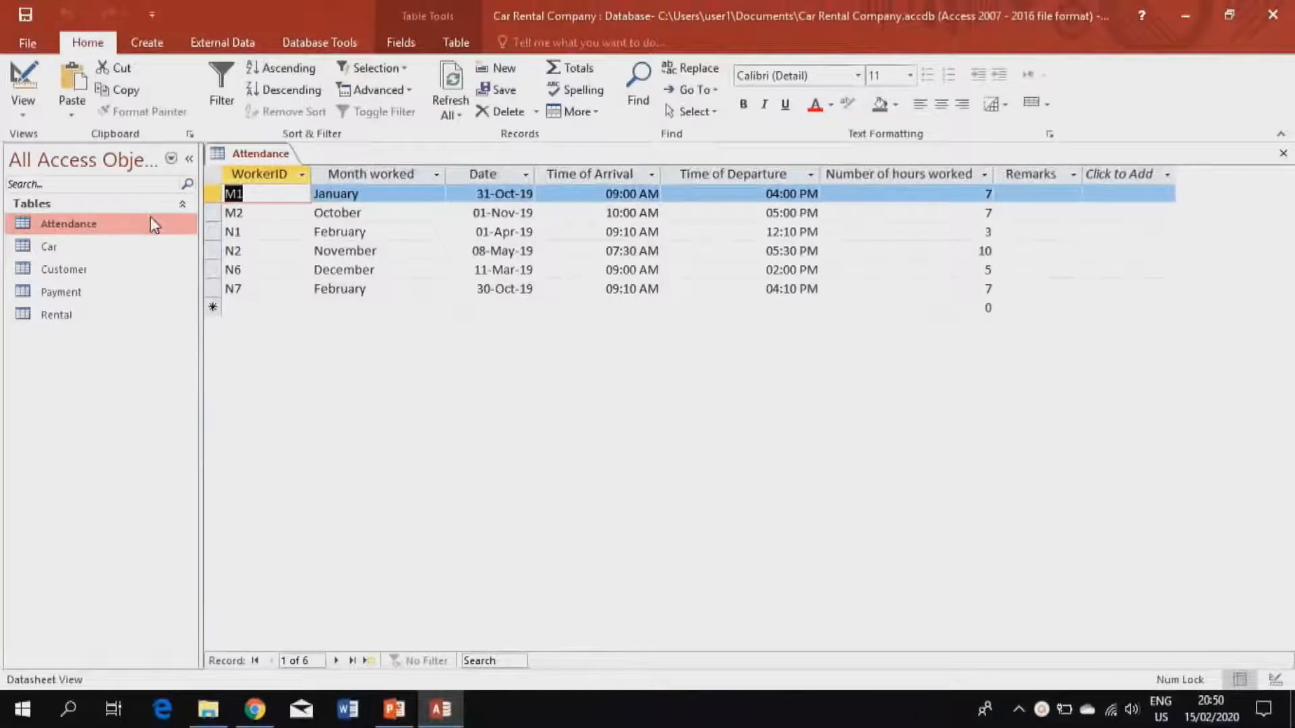
{"action": "double_click", "coordinate": [135, 253]}
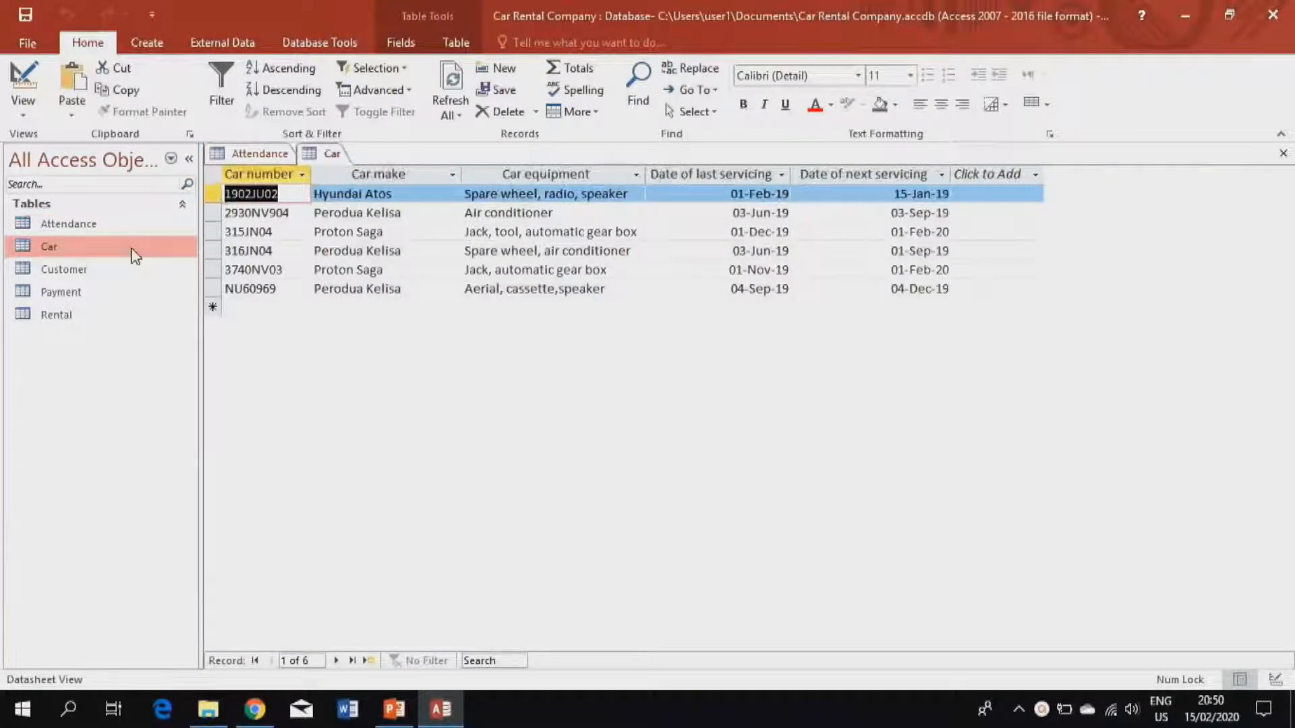
{"action": "double_click", "coordinate": [128, 270]}
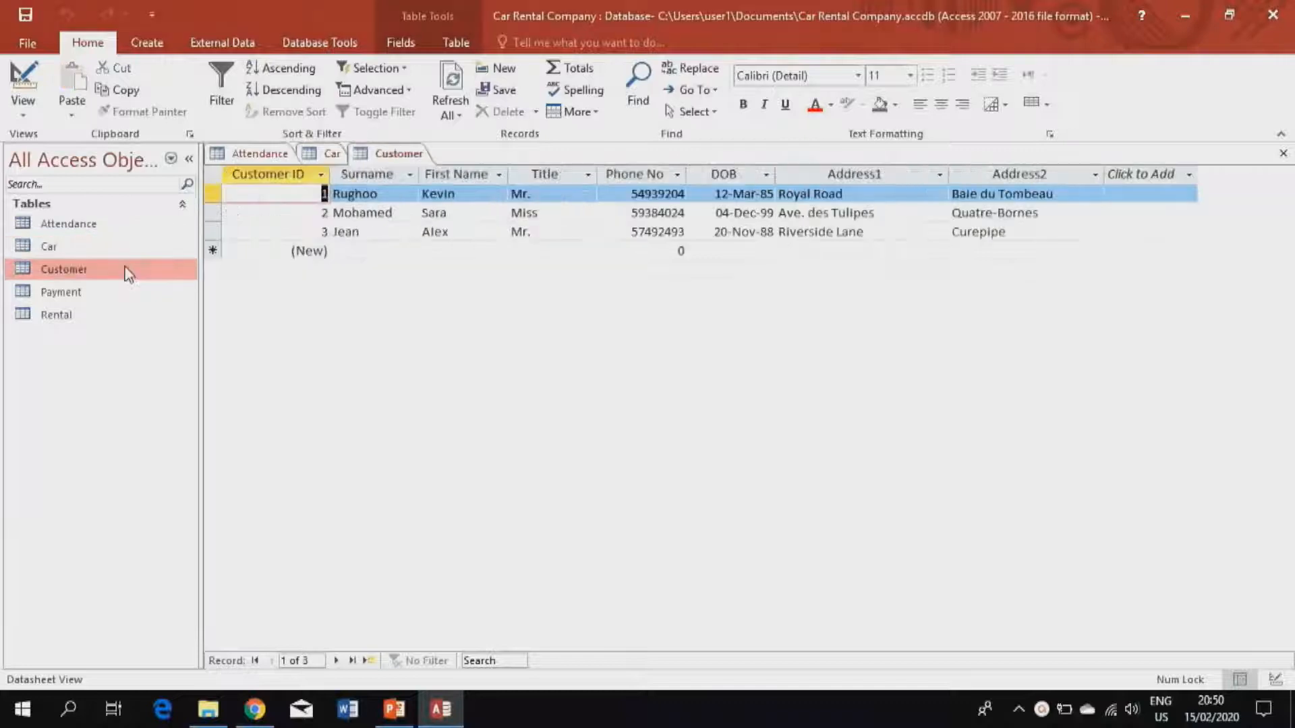
{"action": "double_click", "coordinate": [124, 293]}
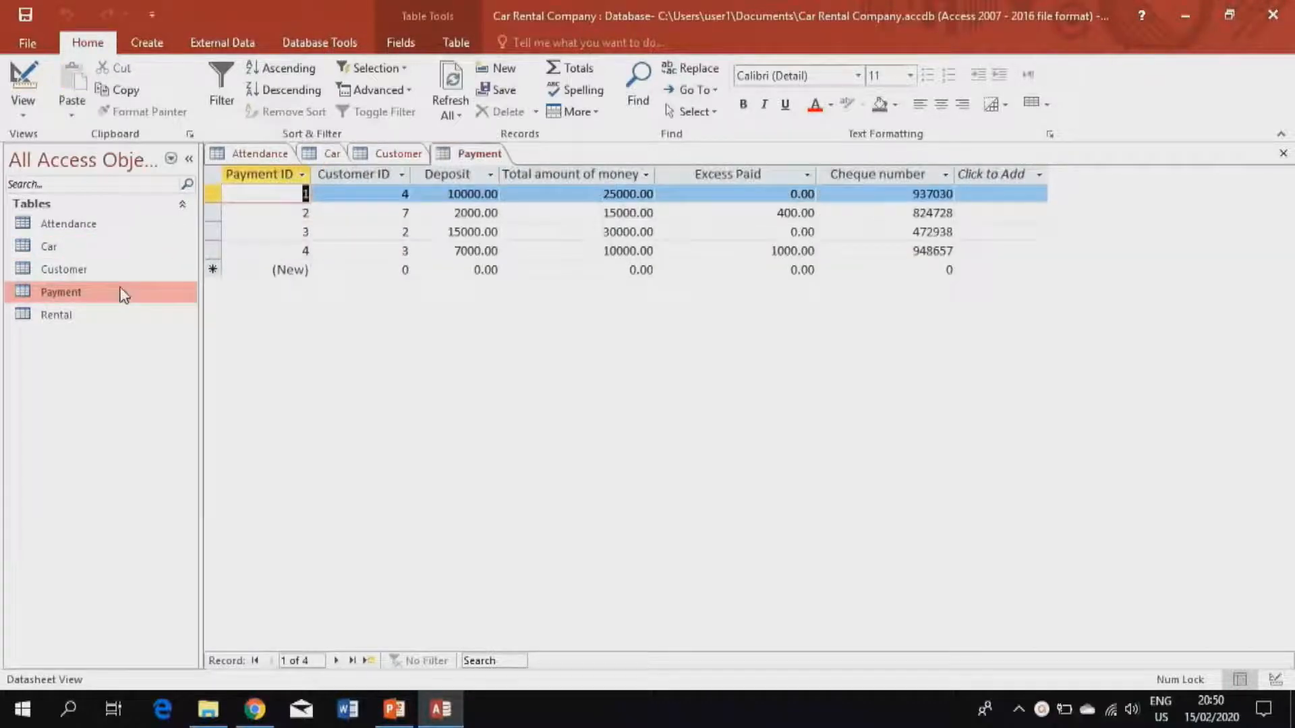
{"action": "double_click", "coordinate": [115, 316]}
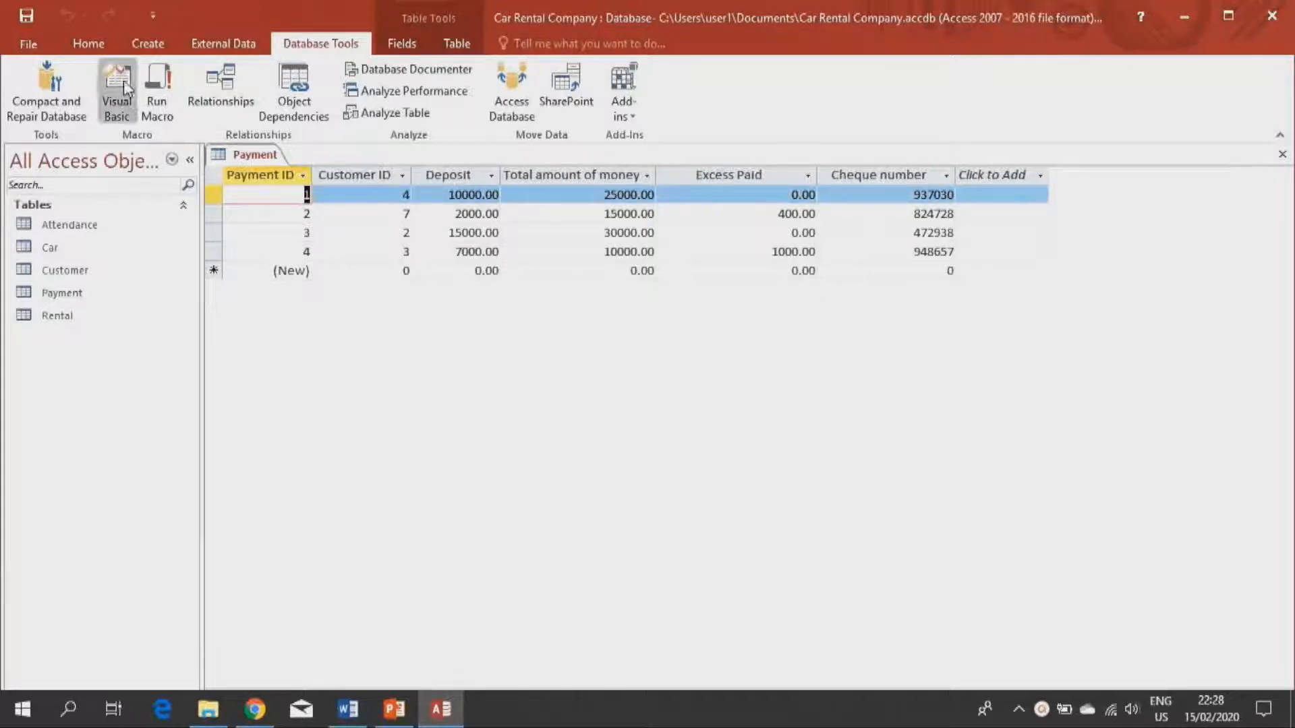
Create a blank query in Design view and add only the Payment table to it.
{"action": "left_click", "coordinate": [149, 49]}
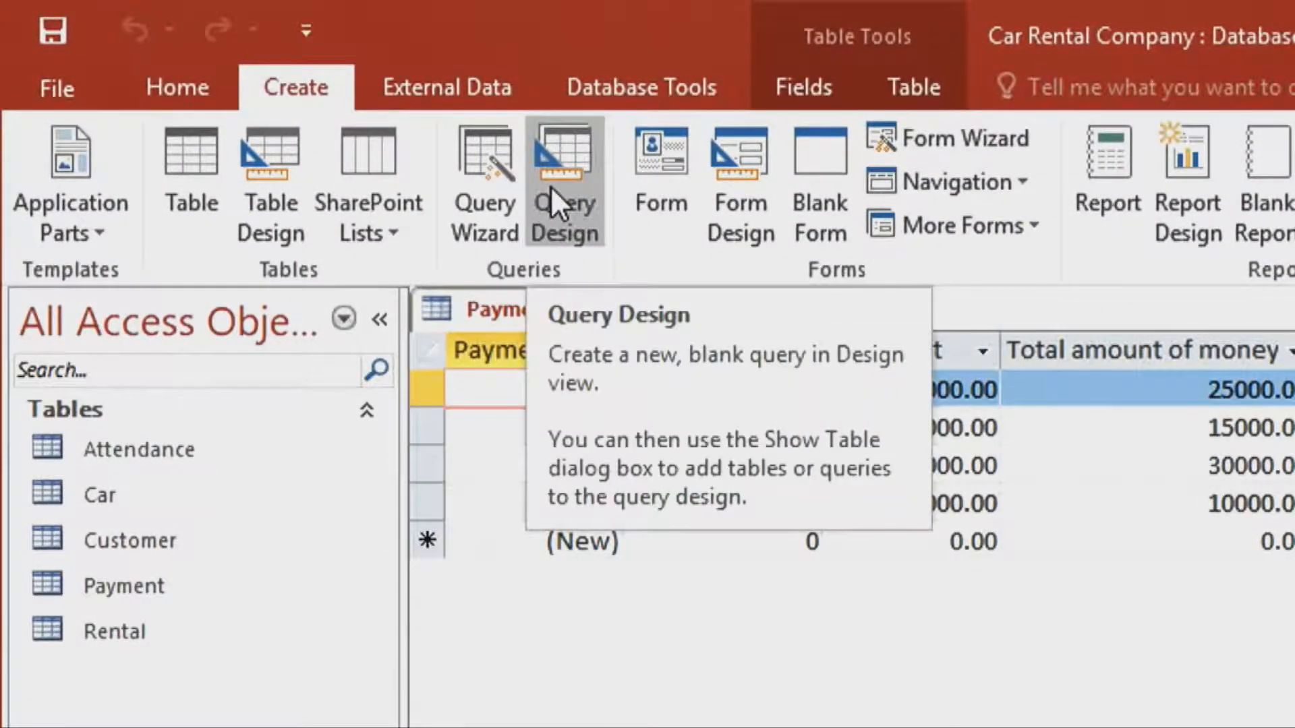
{"action": "left_click", "coordinate": [550, 186]}
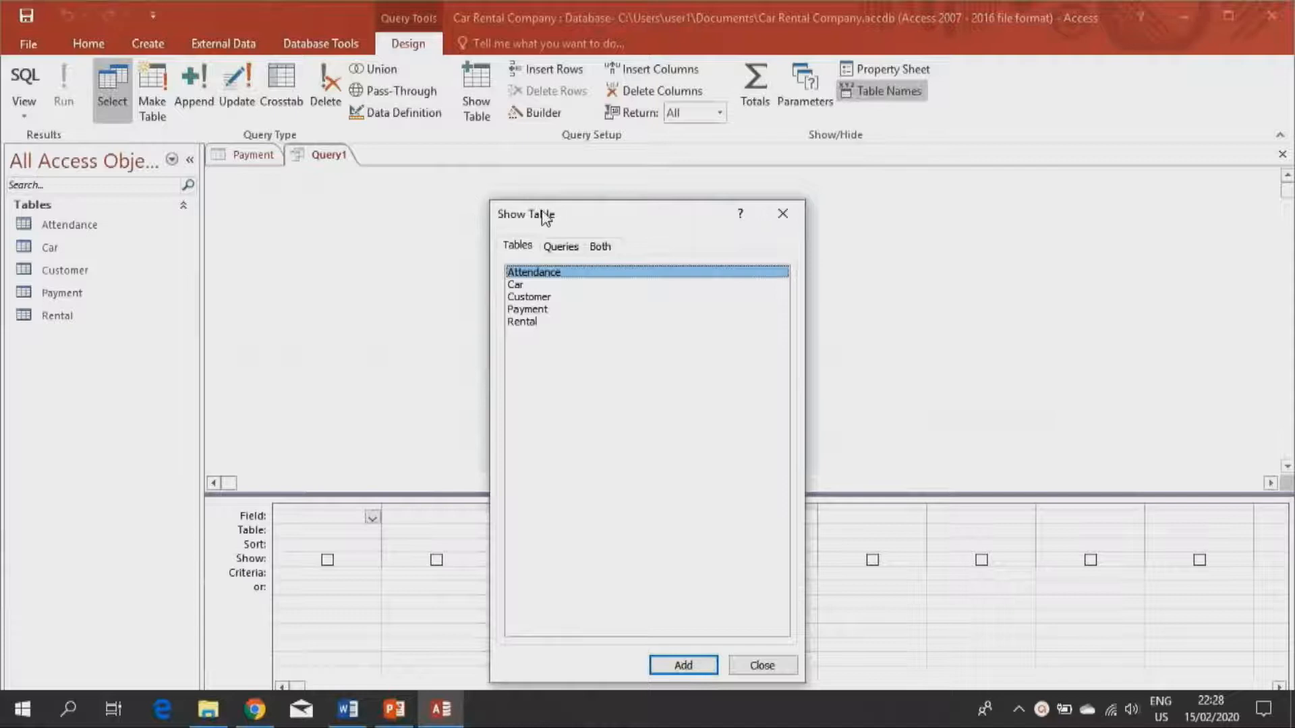
{"action": "left_click_drag", "start_coordinate": [542, 213], "coordinate": [539, 184]}
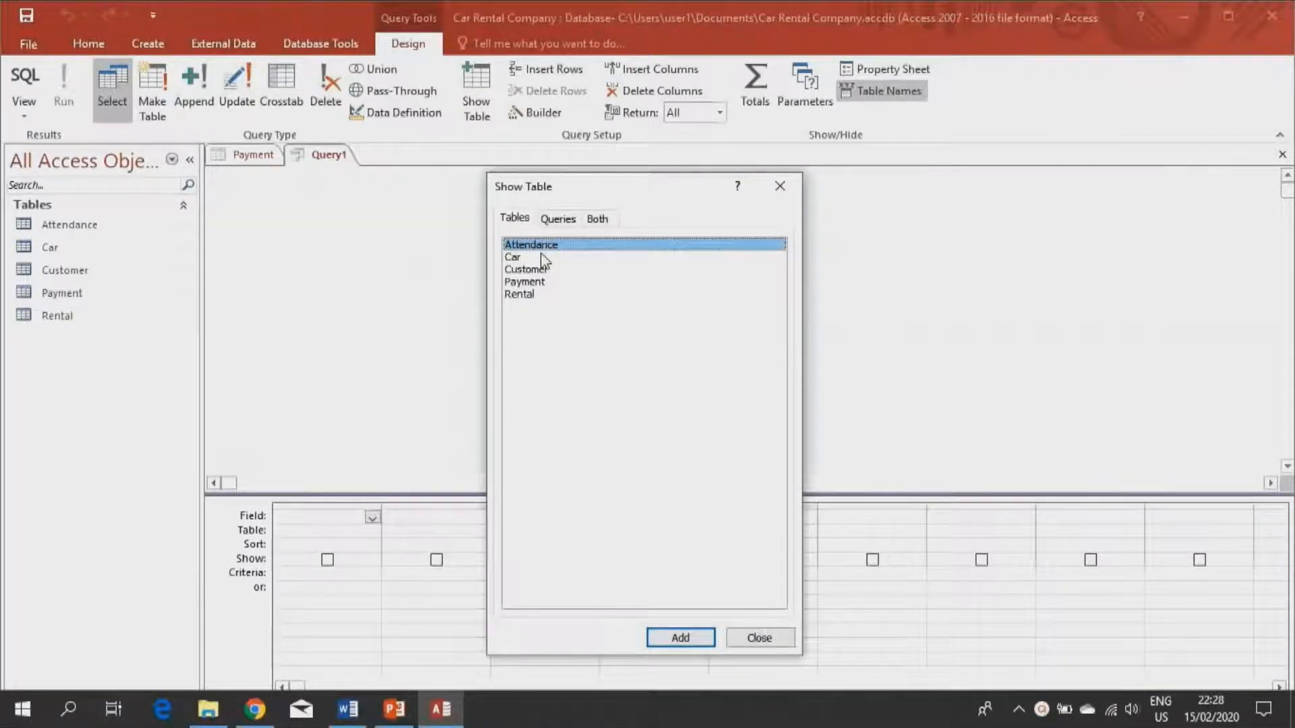
{"action": "left_click", "coordinate": [536, 282]}
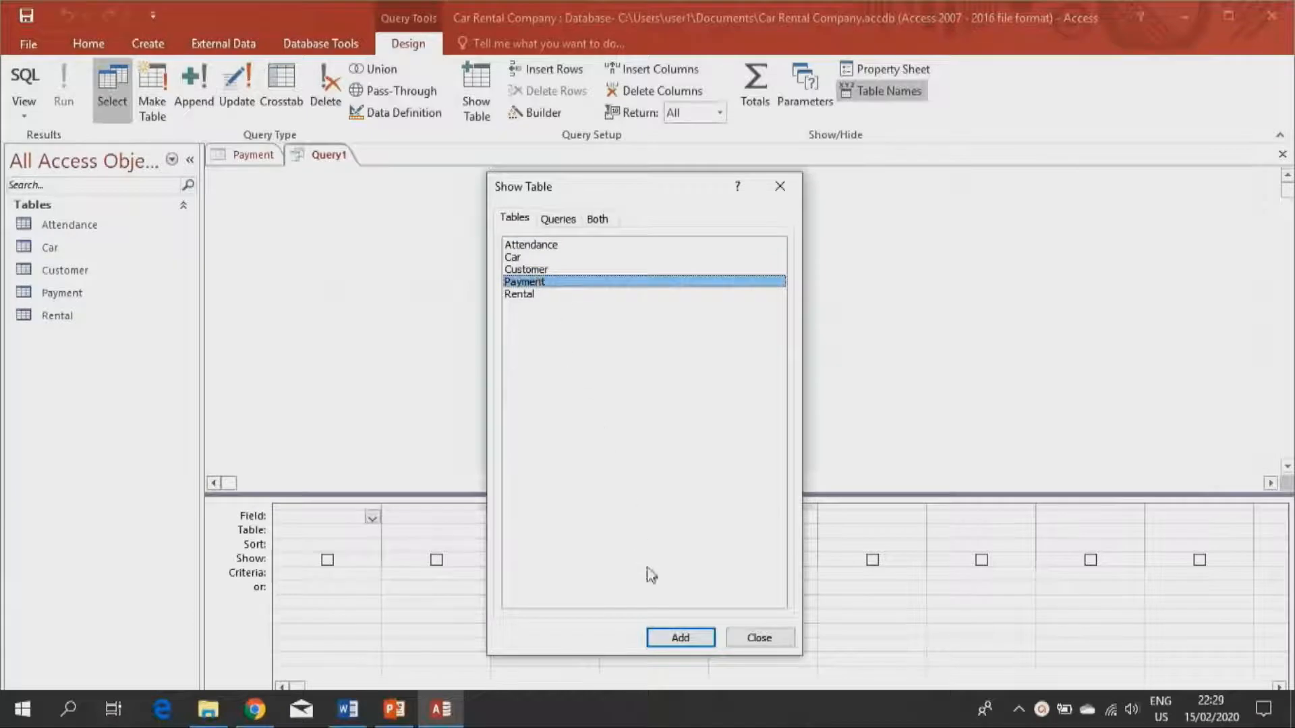
{"action": "left_click", "coordinate": [674, 639]}
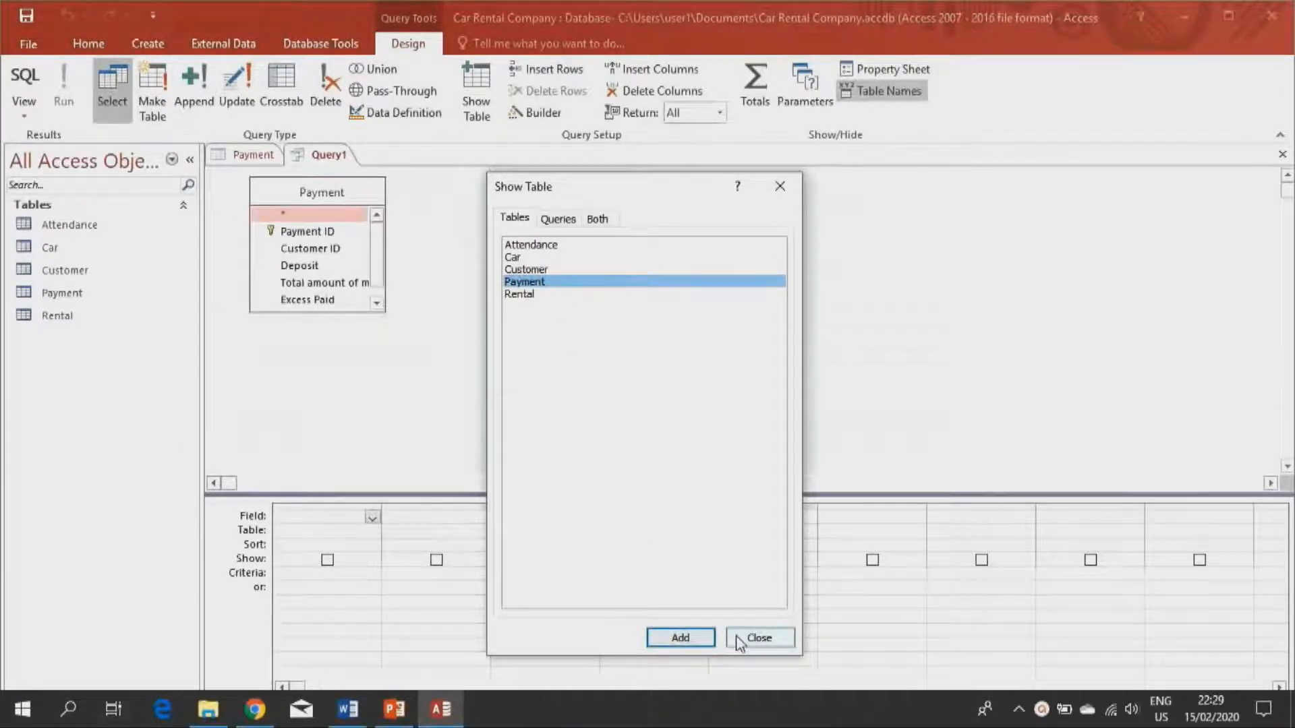
{"action": "left_click", "coordinate": [758, 638]}
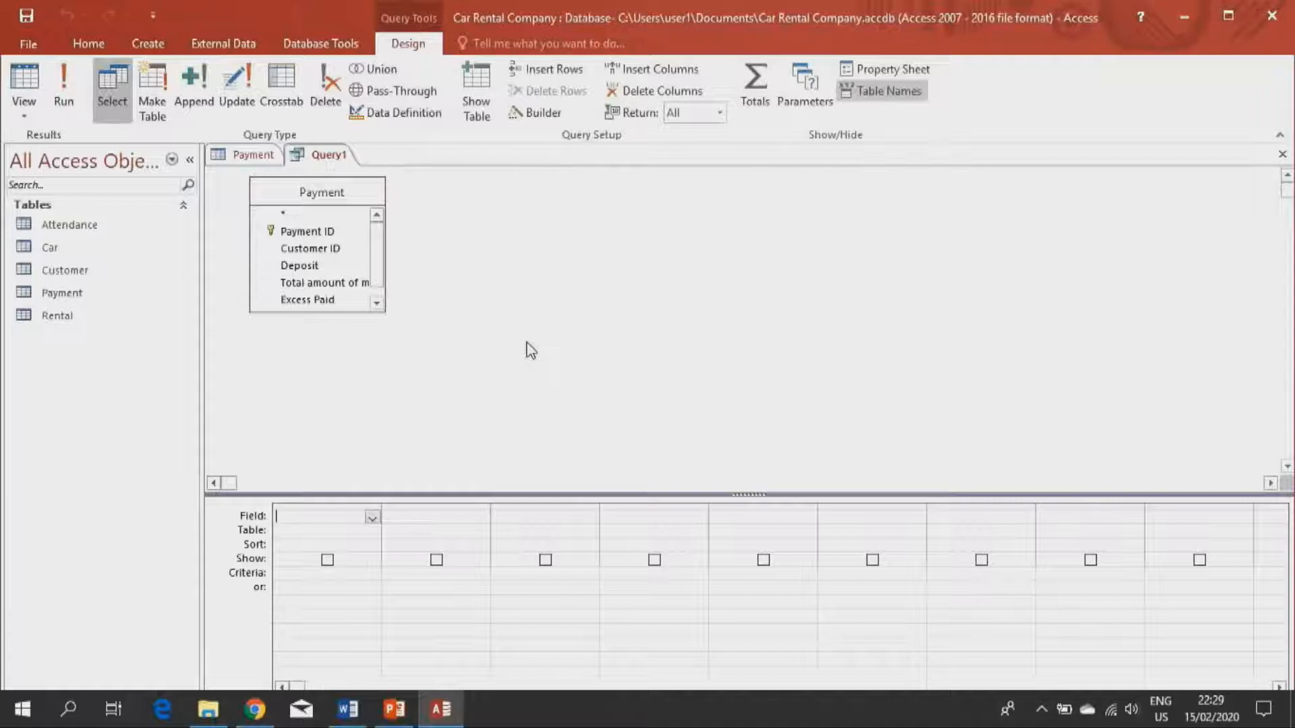
Add the Payment ID, Customer ID, Deposit and Total amount of money fields from the Payment table to the query grid.
{"action": "double_click", "coordinate": [341, 232]}
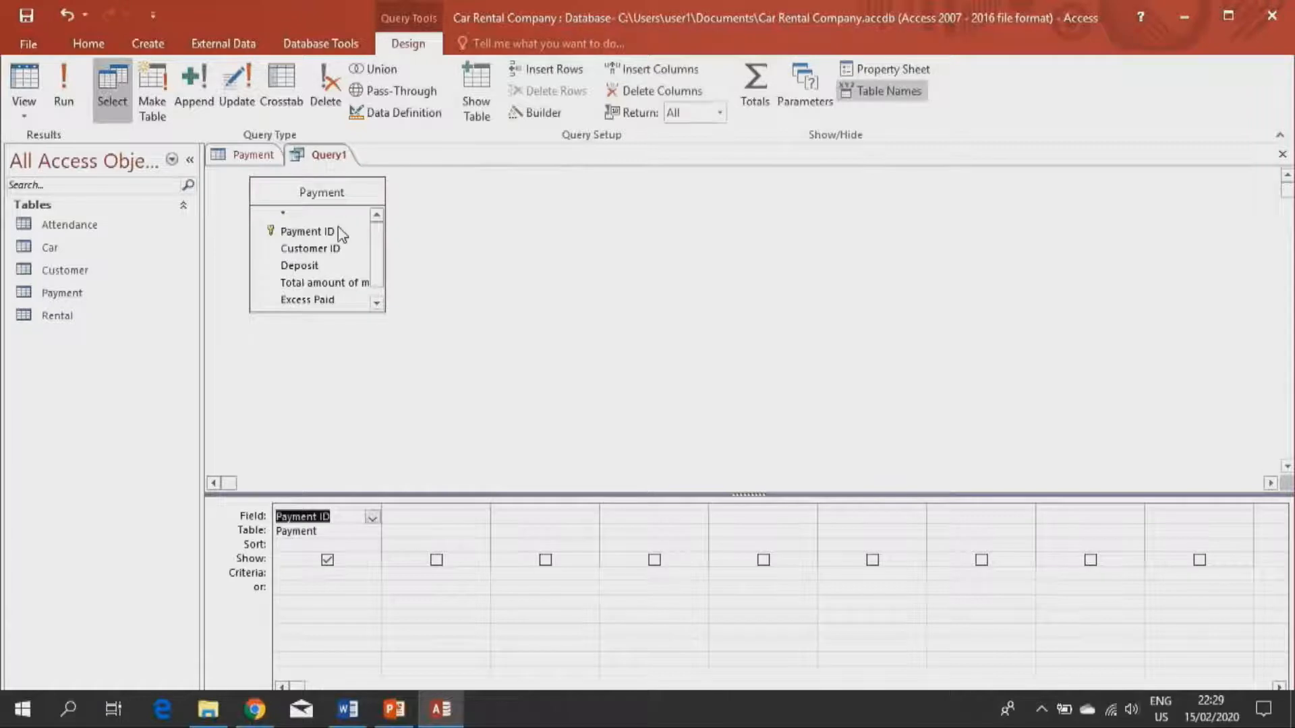
{"action": "double_click", "coordinate": [333, 249]}
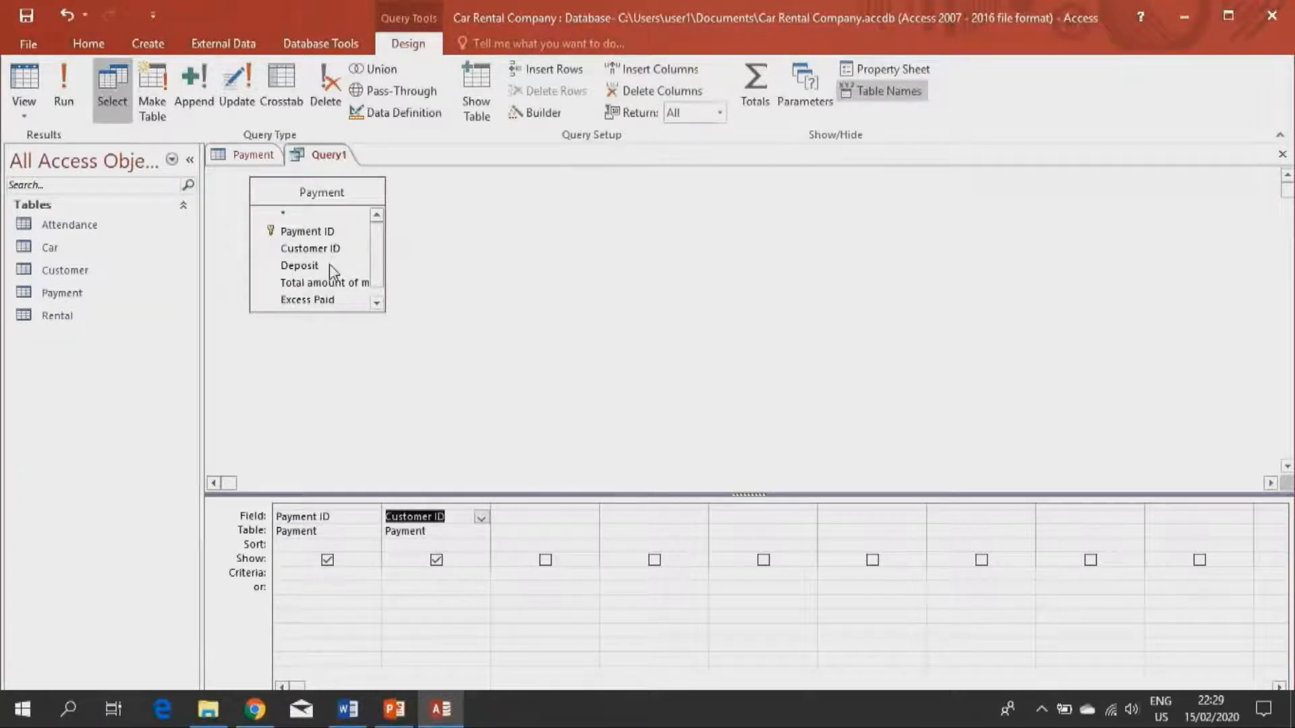
{"action": "double_click", "coordinate": [329, 270]}
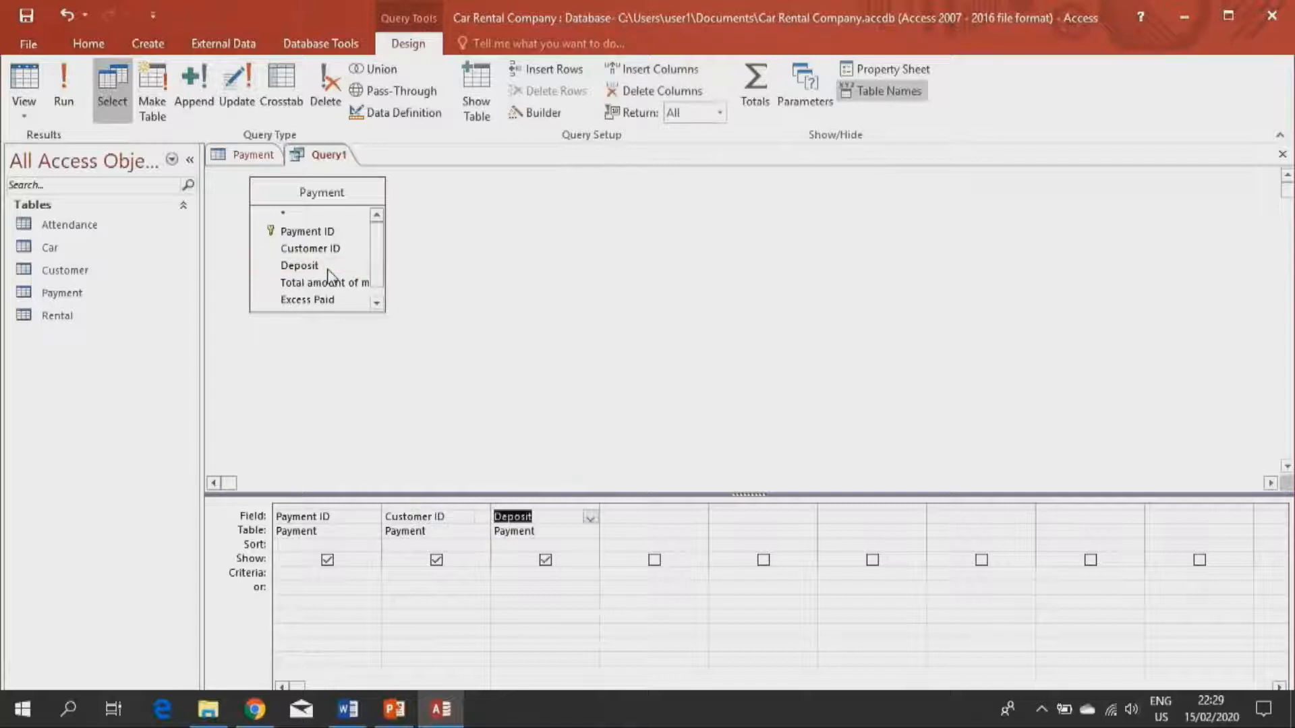
{"action": "double_click", "coordinate": [325, 285]}
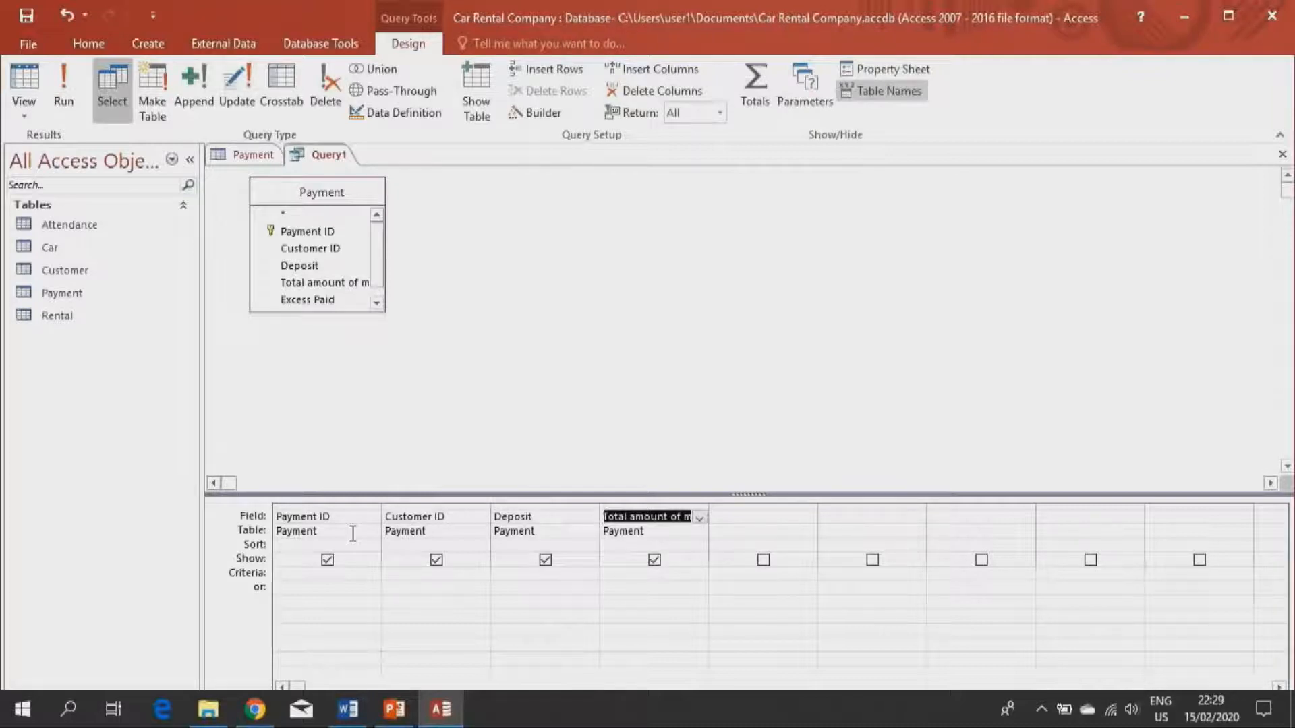
Sort the query by Customer ID in ascending order.
{"action": "left_click", "coordinate": [406, 546]}
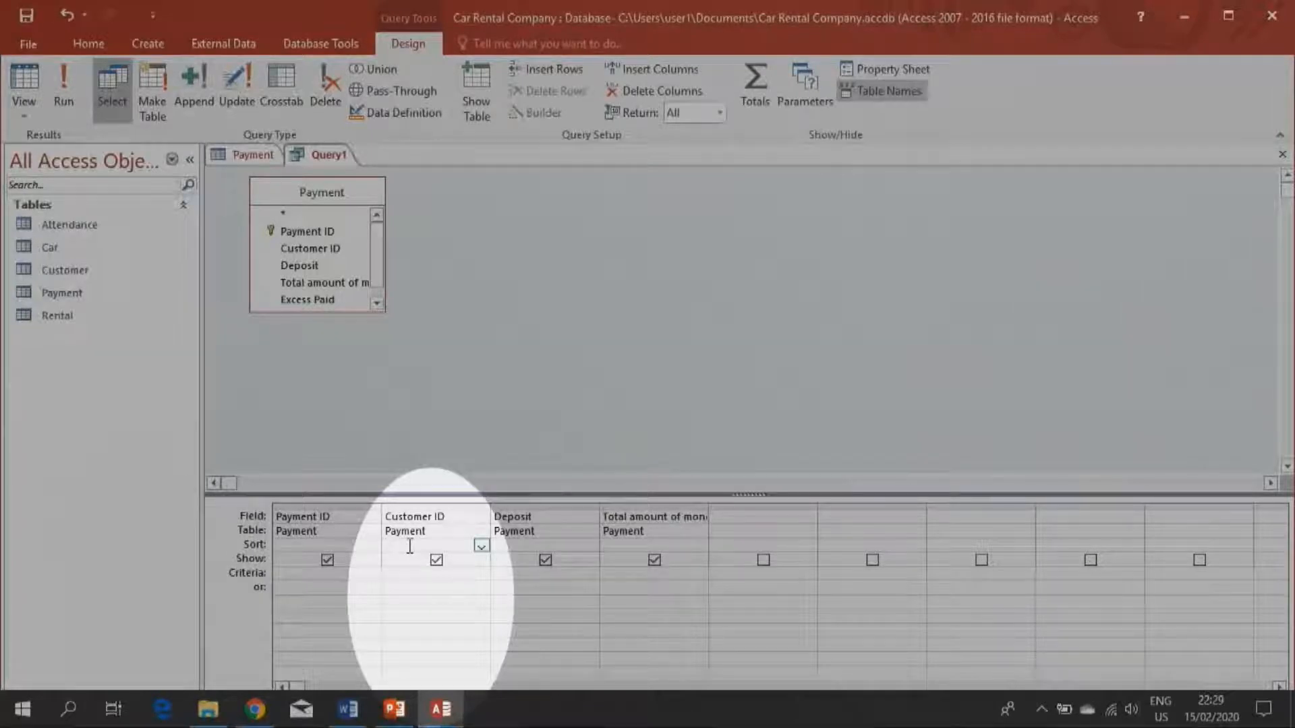
{"action": "left_click", "coordinate": [480, 546]}
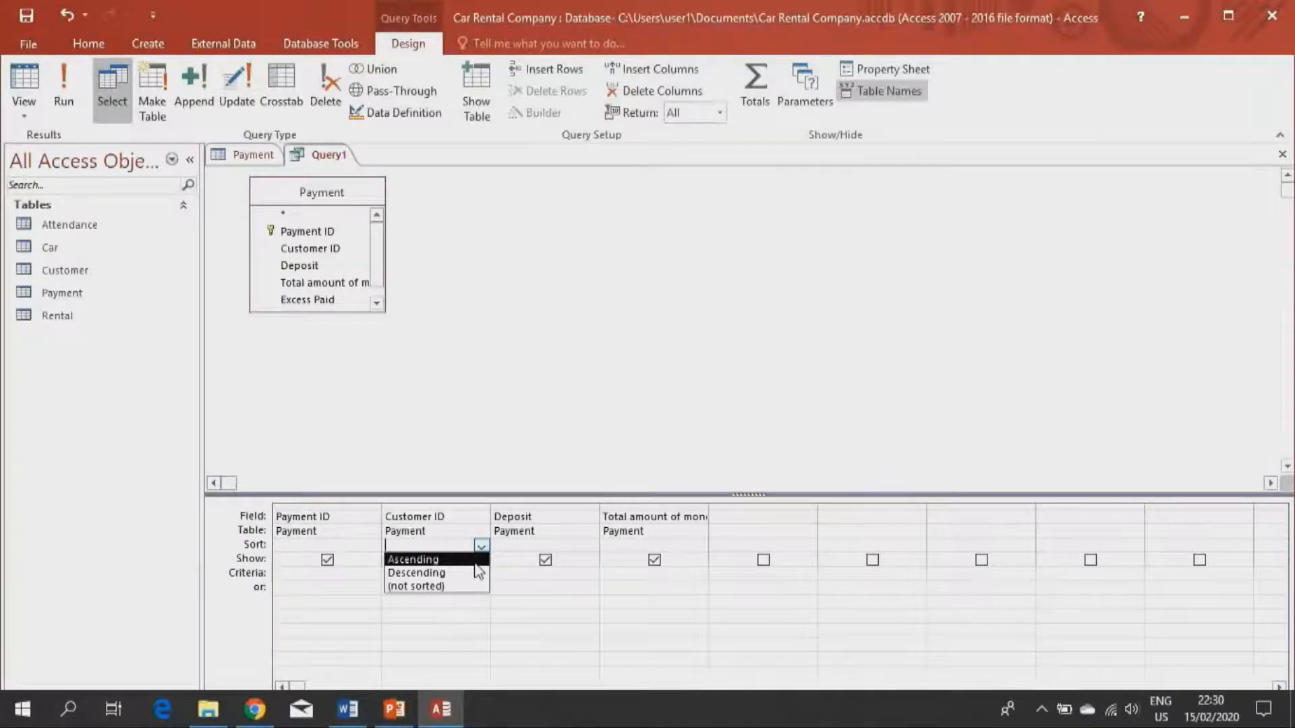
{"action": "left_click", "coordinate": [475, 561]}
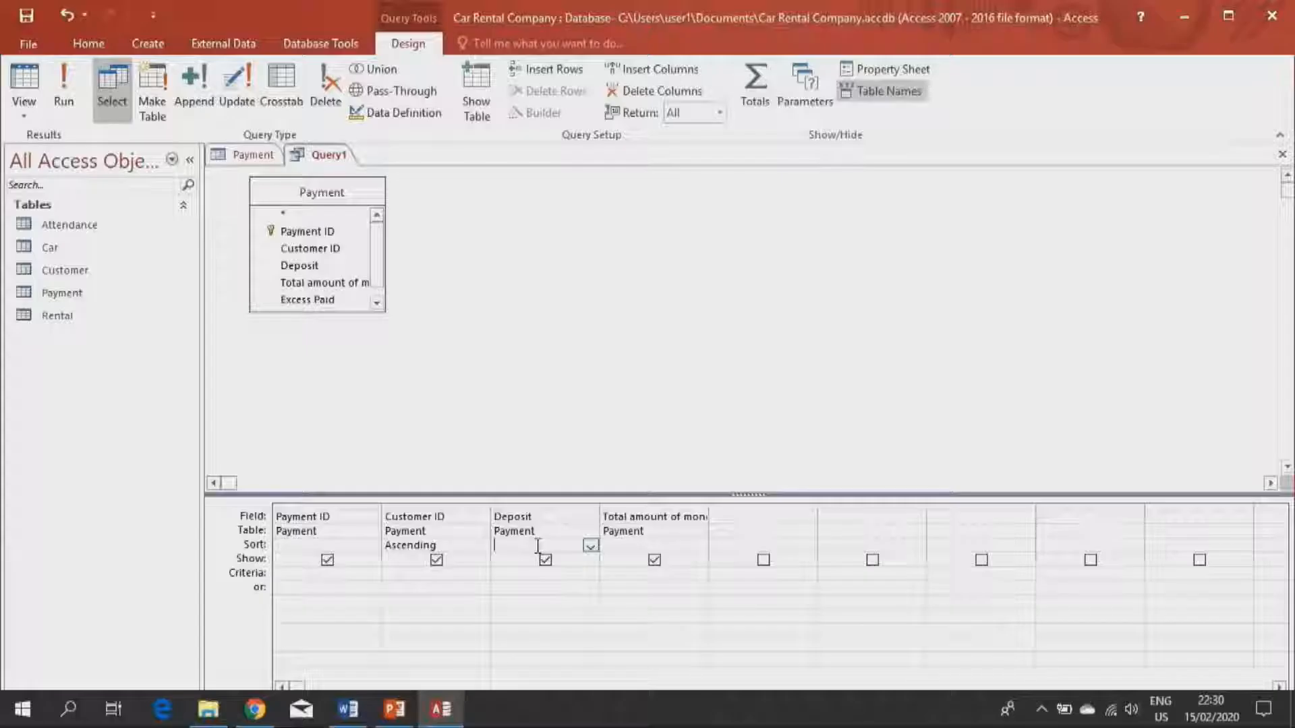
Set the Deposit field's criteria to >5000 and run the query.
{"action": "left_click", "coordinate": [538, 545]}
{"action": "left_click", "coordinate": [539, 572]}
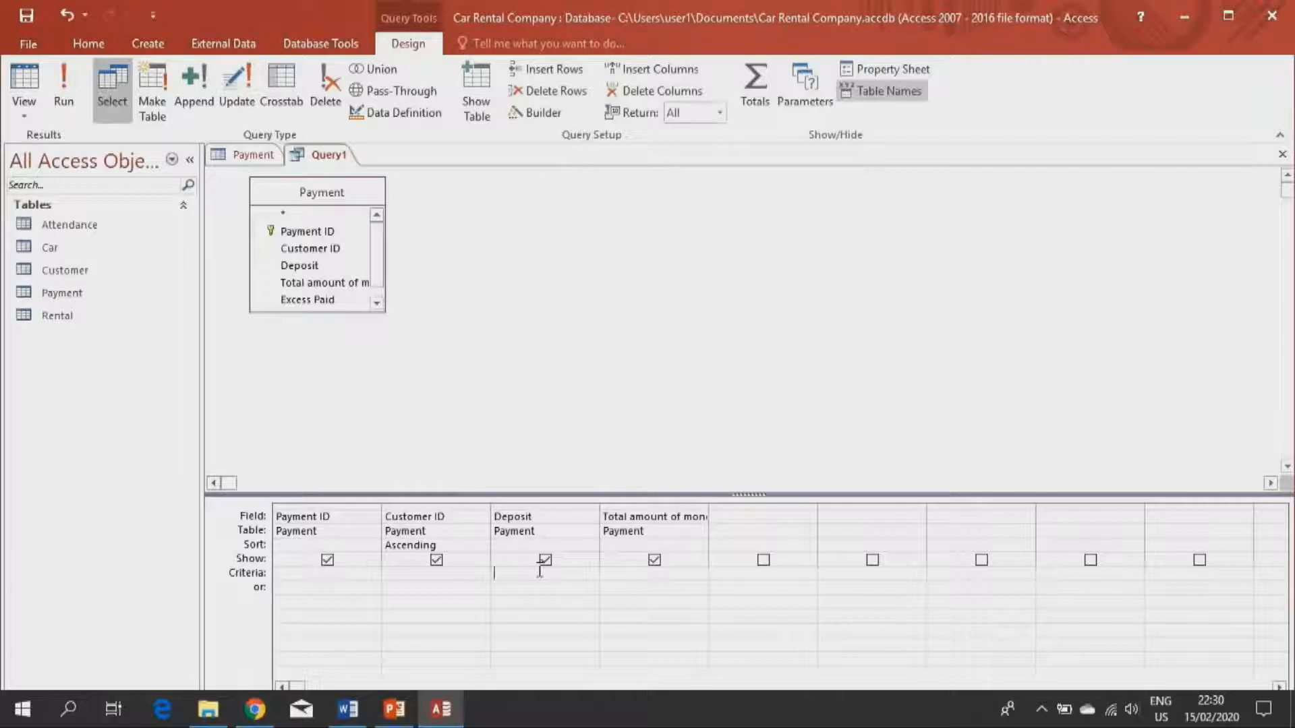
{"action": "type", "text": ">5000"}
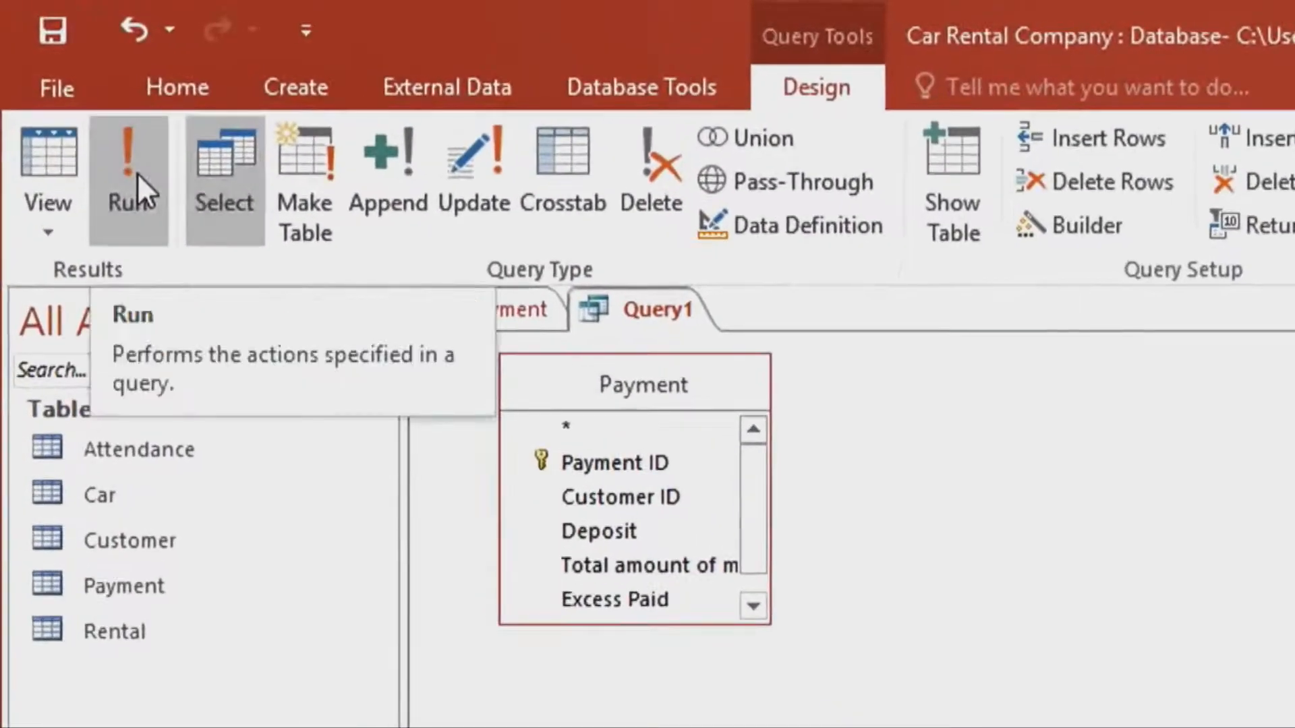
{"action": "left_click", "coordinate": [136, 172]}
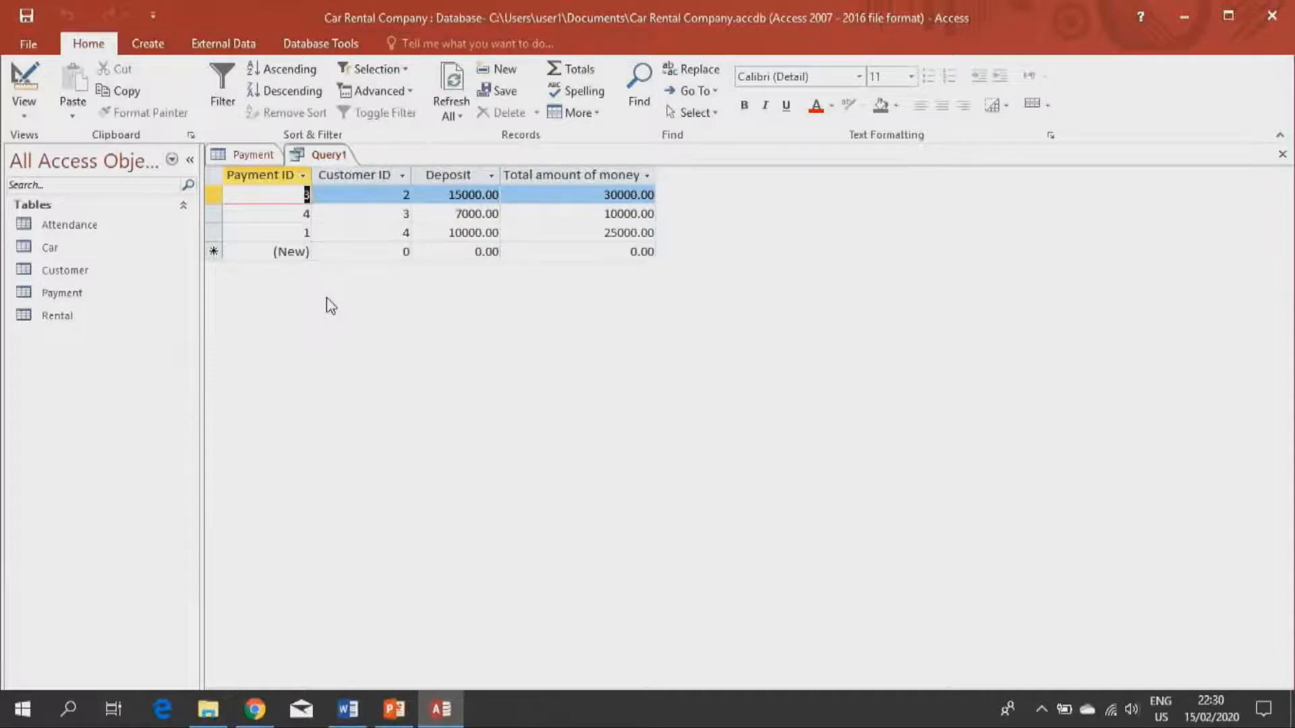
Switch the query to Design View to check its grid, and return to Datasheet View.
{"action": "left_click", "coordinate": [39, 107]}
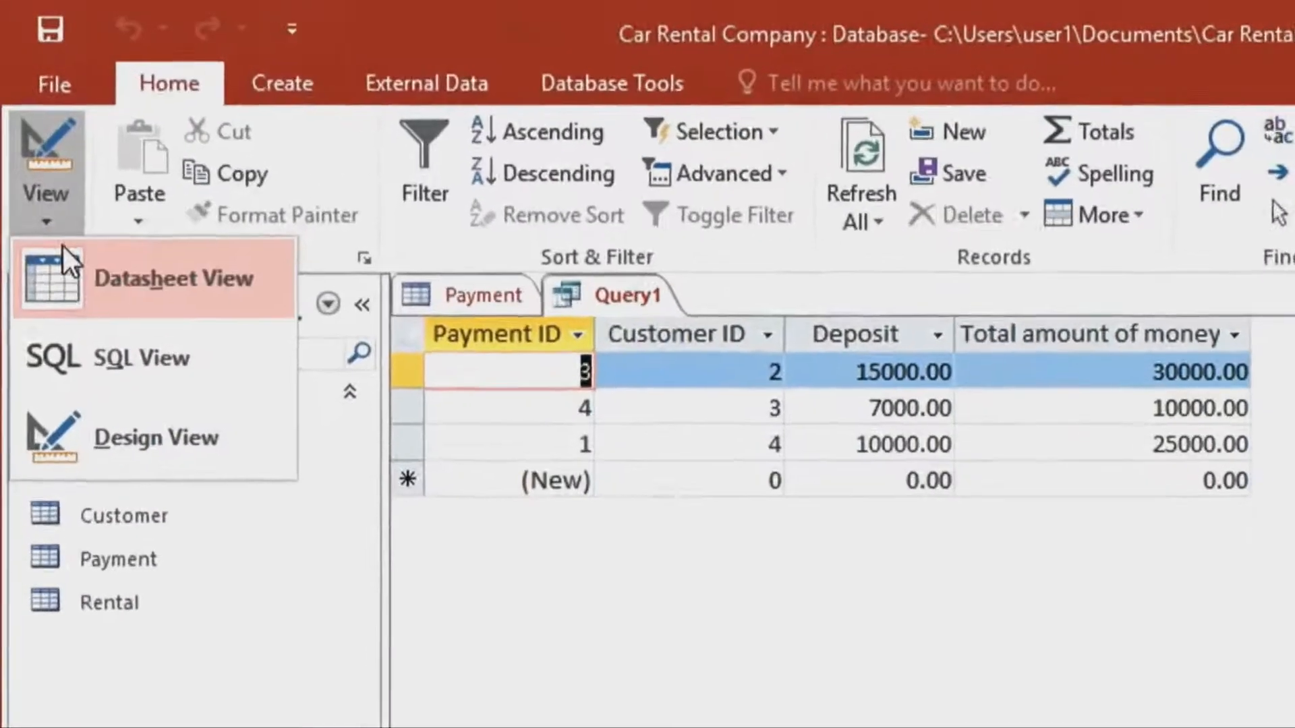
{"action": "left_click", "coordinate": [79, 432]}
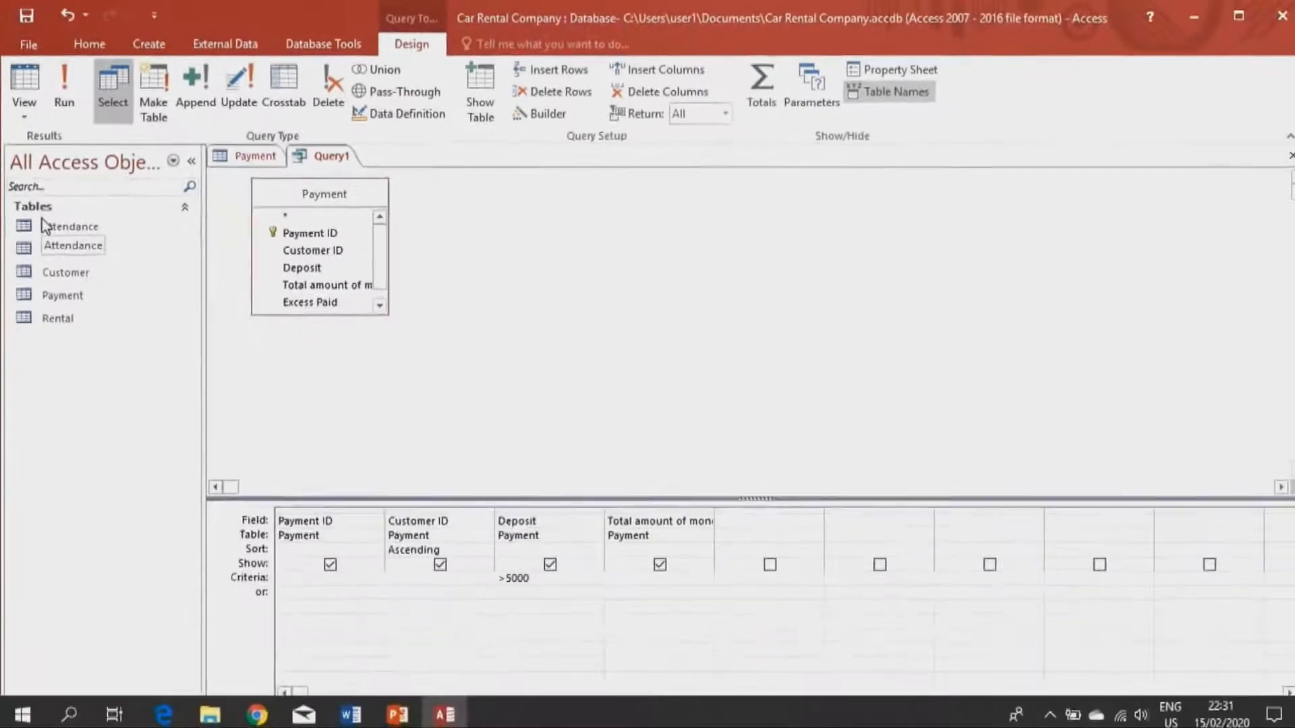
{"action": "left_click", "coordinate": [24, 111]}
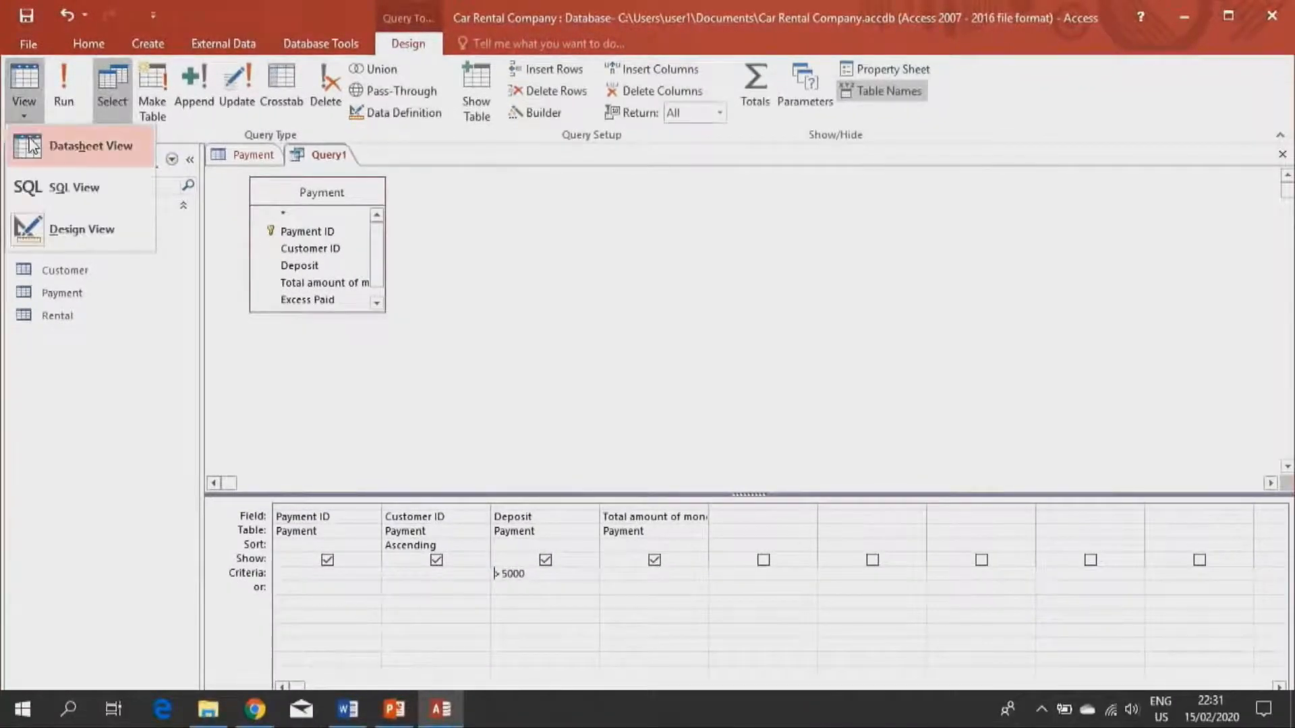
{"action": "left_click", "coordinate": [32, 146]}
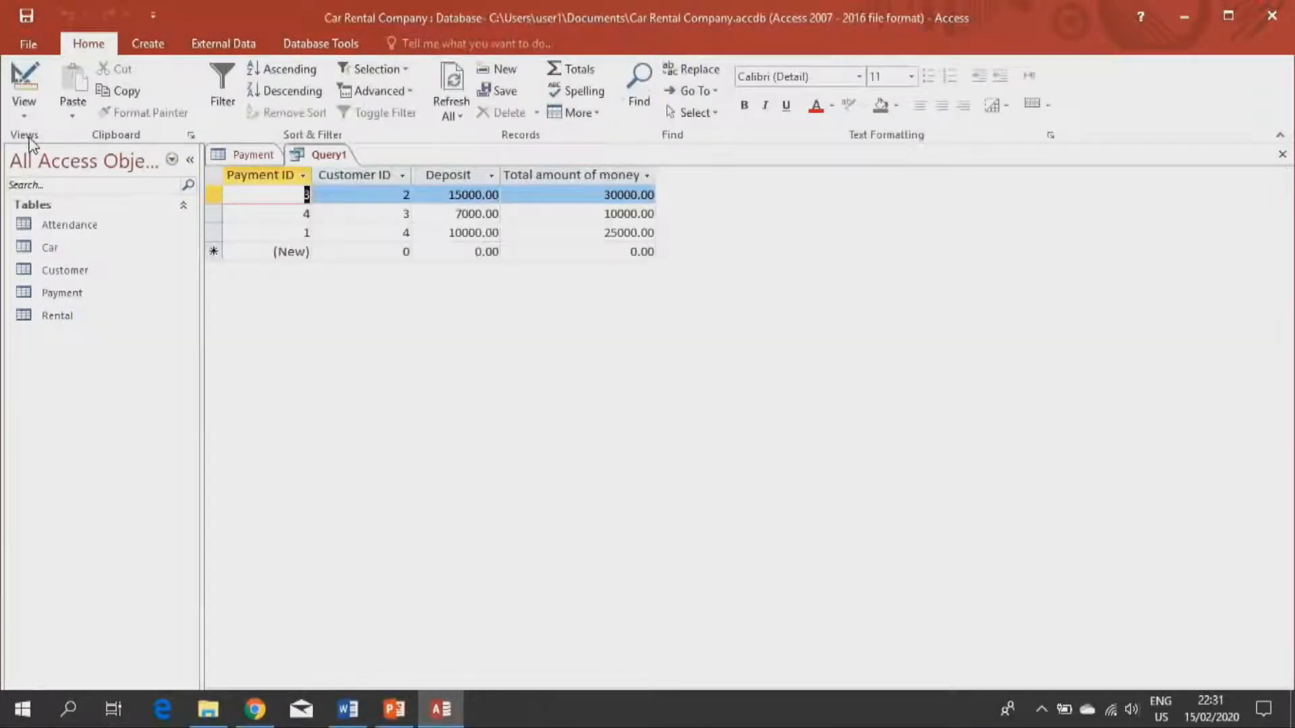
Save the query under the name DepositAbove5000.
{"action": "left_click", "coordinate": [26, 15]}
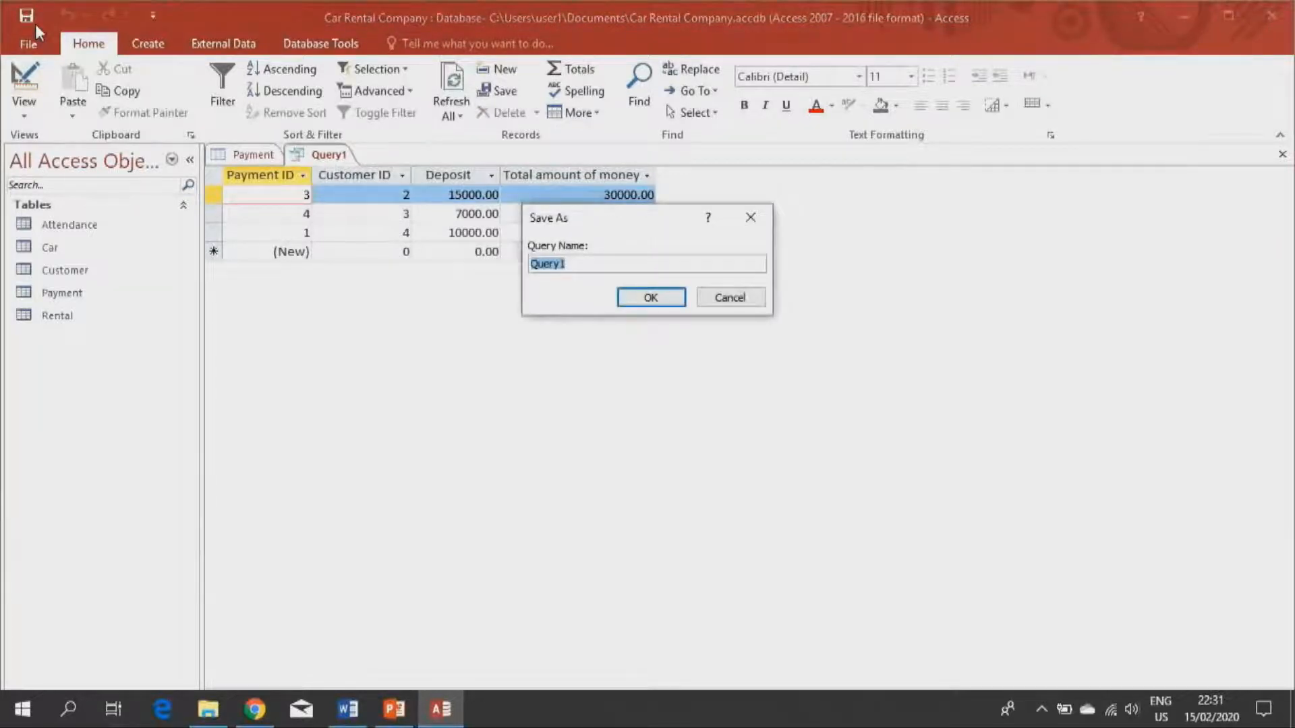
{"action": "type", "text": "DepositAbove5000"}
{"action": "left_click", "coordinate": [646, 299]}
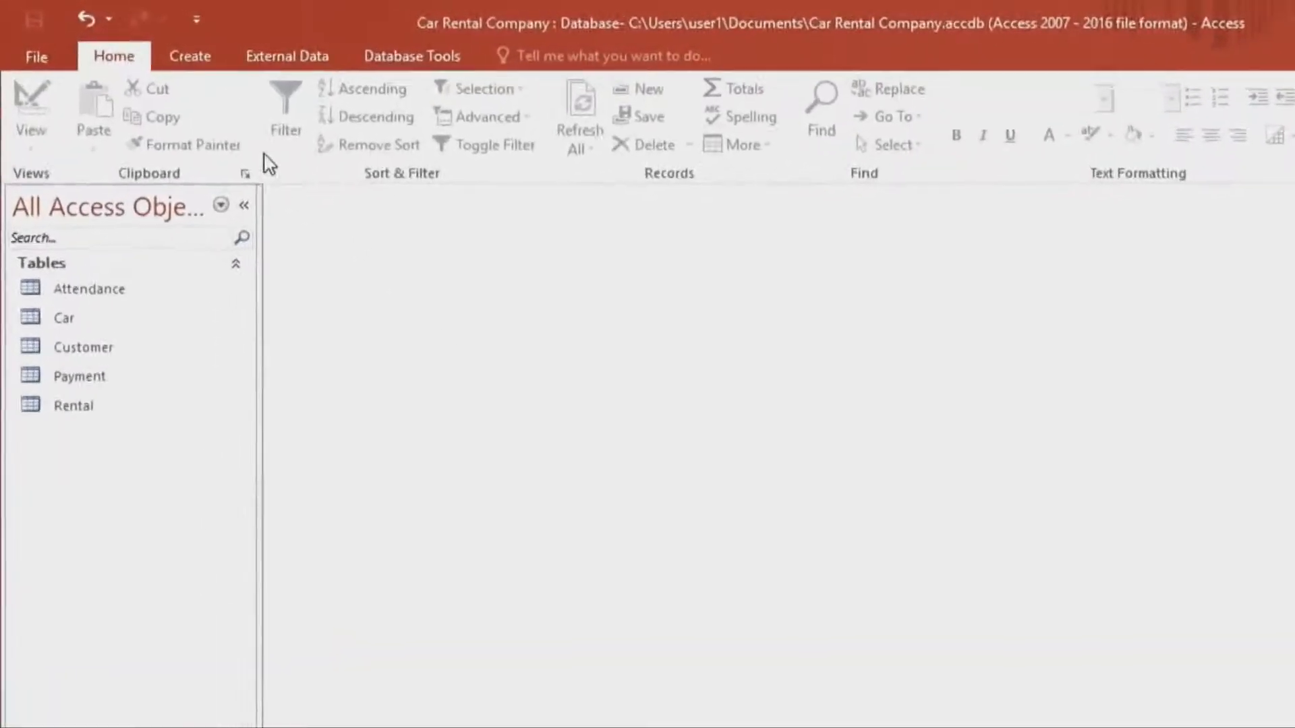
Start a new query with the Simple Query Wizard and choose the Payment table as its source.
{"action": "left_click", "coordinate": [272, 74]}
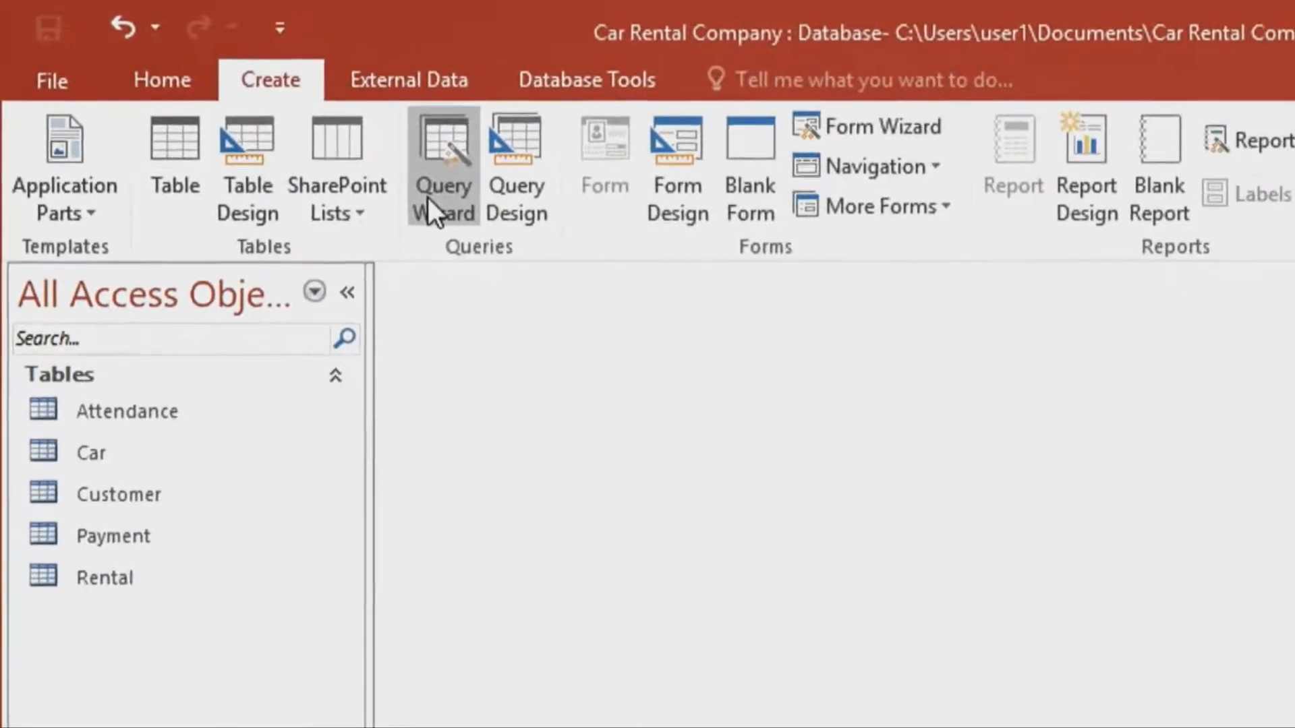
{"action": "left_click", "coordinate": [427, 196]}
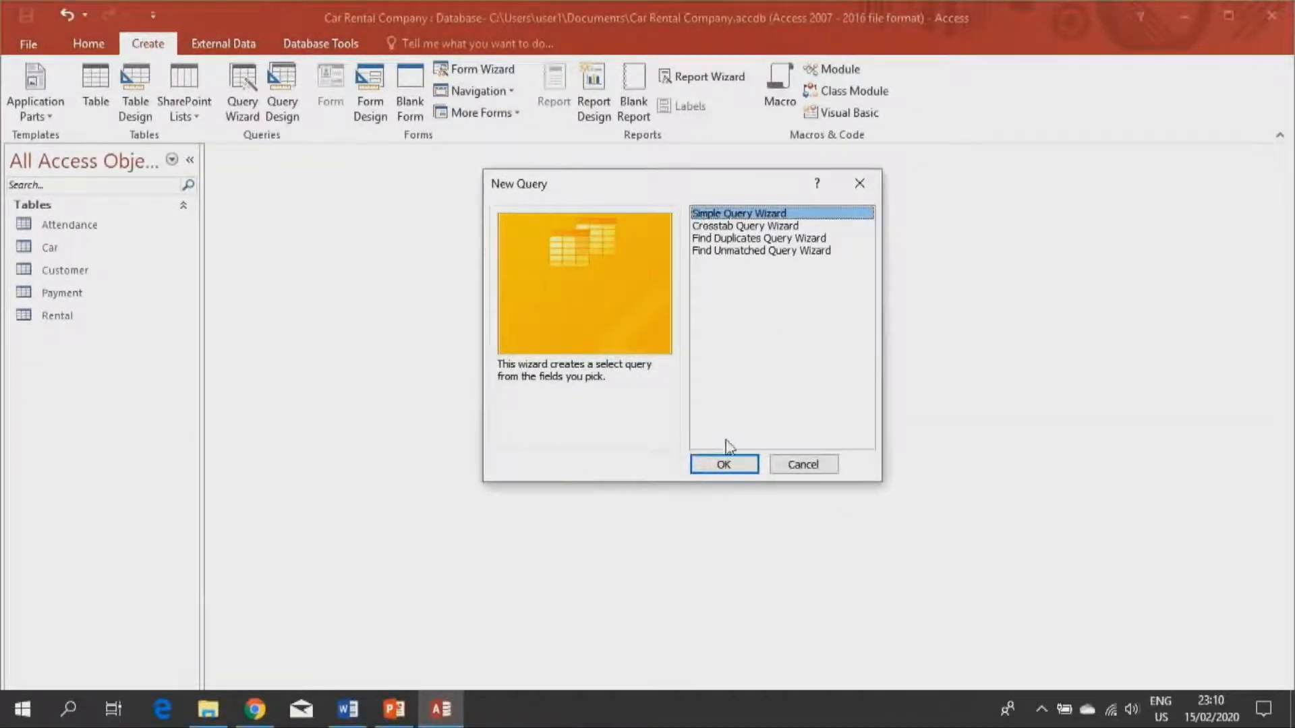
{"action": "left_click", "coordinate": [728, 465]}
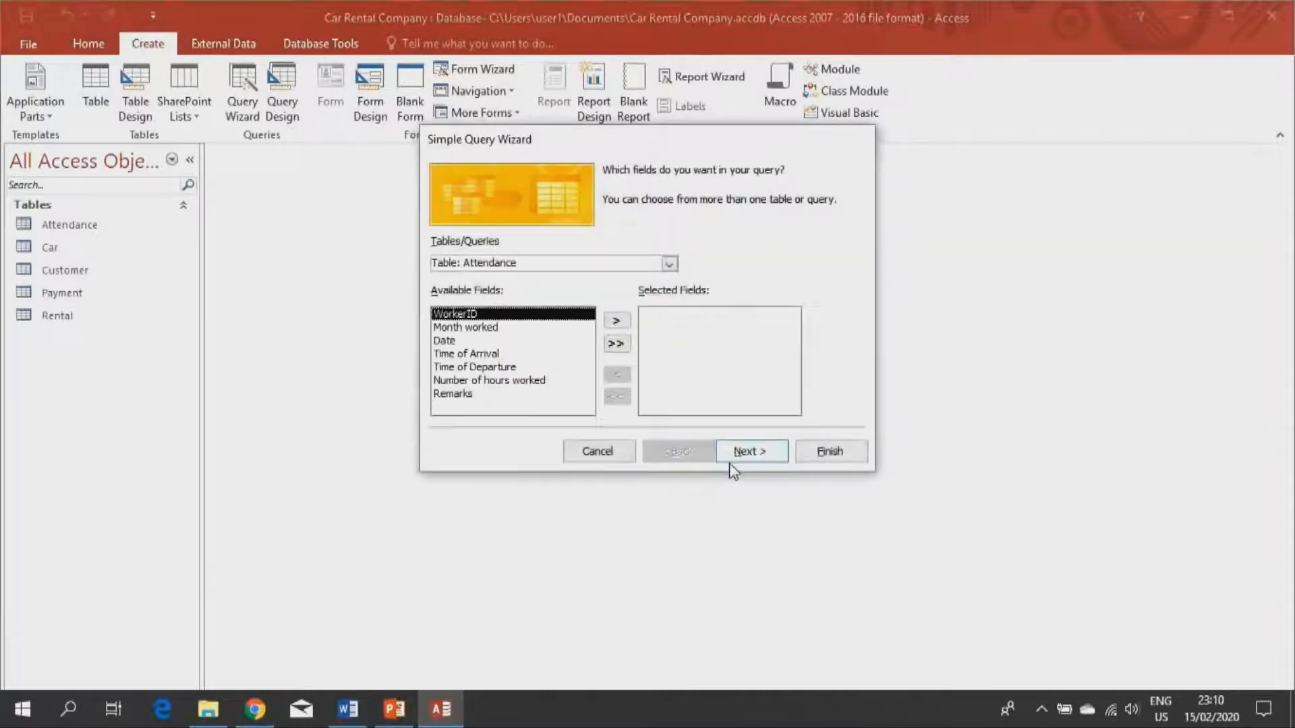
{"action": "left_click", "coordinate": [669, 265]}
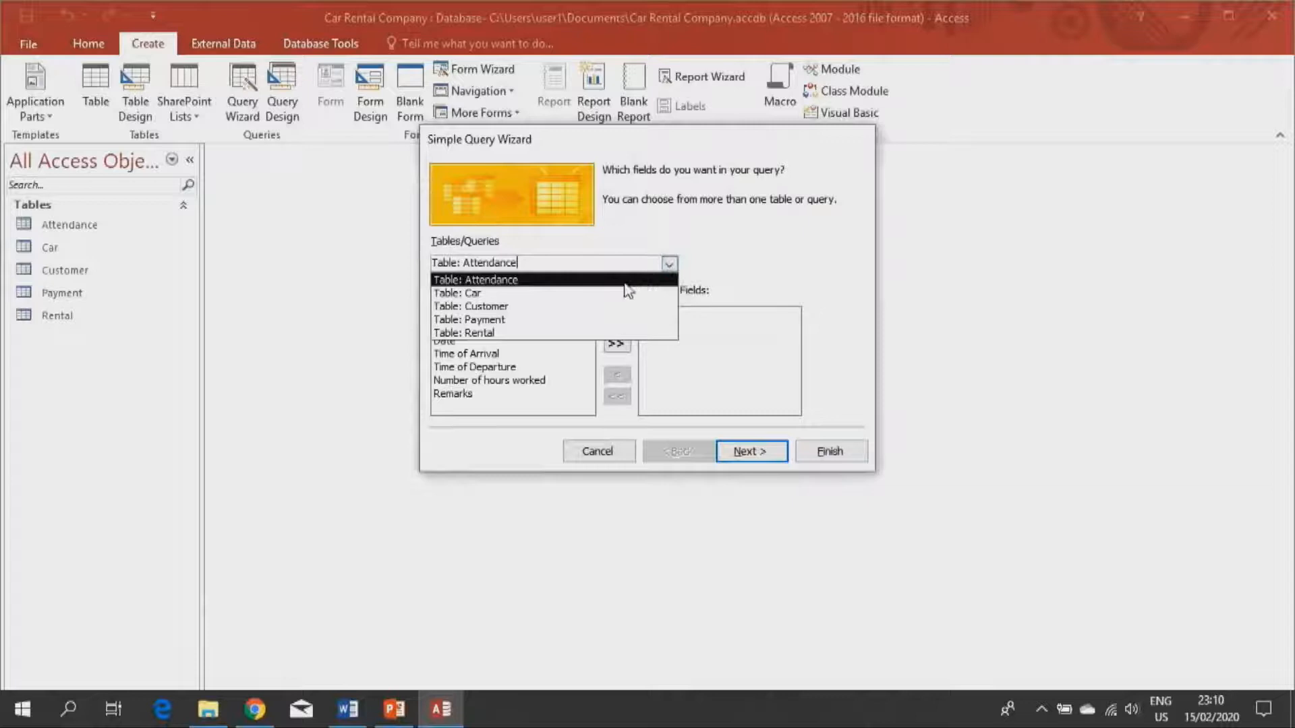
{"action": "left_click", "coordinate": [593, 320]}
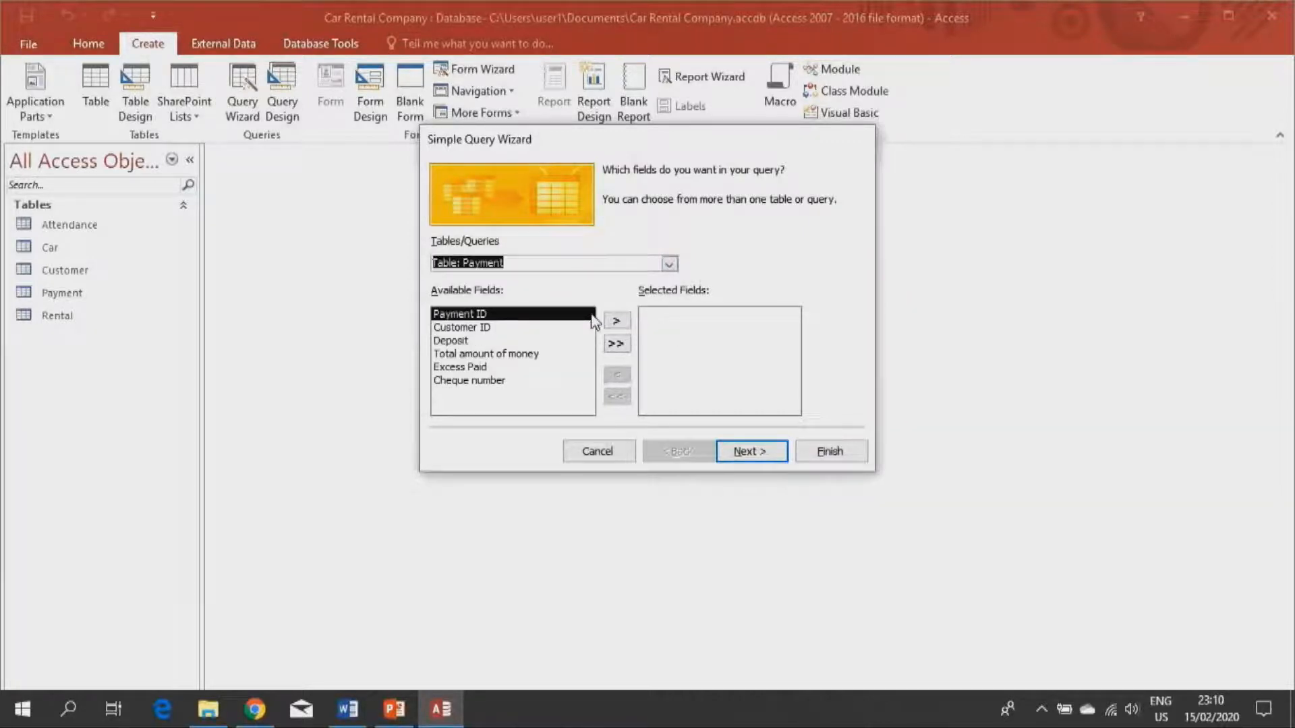
Include Payment ID, Customer ID, Deposit and Total amount of money in the wizard query, and continue to the detail or summary choice.
{"action": "left_click", "coordinate": [617, 322]}
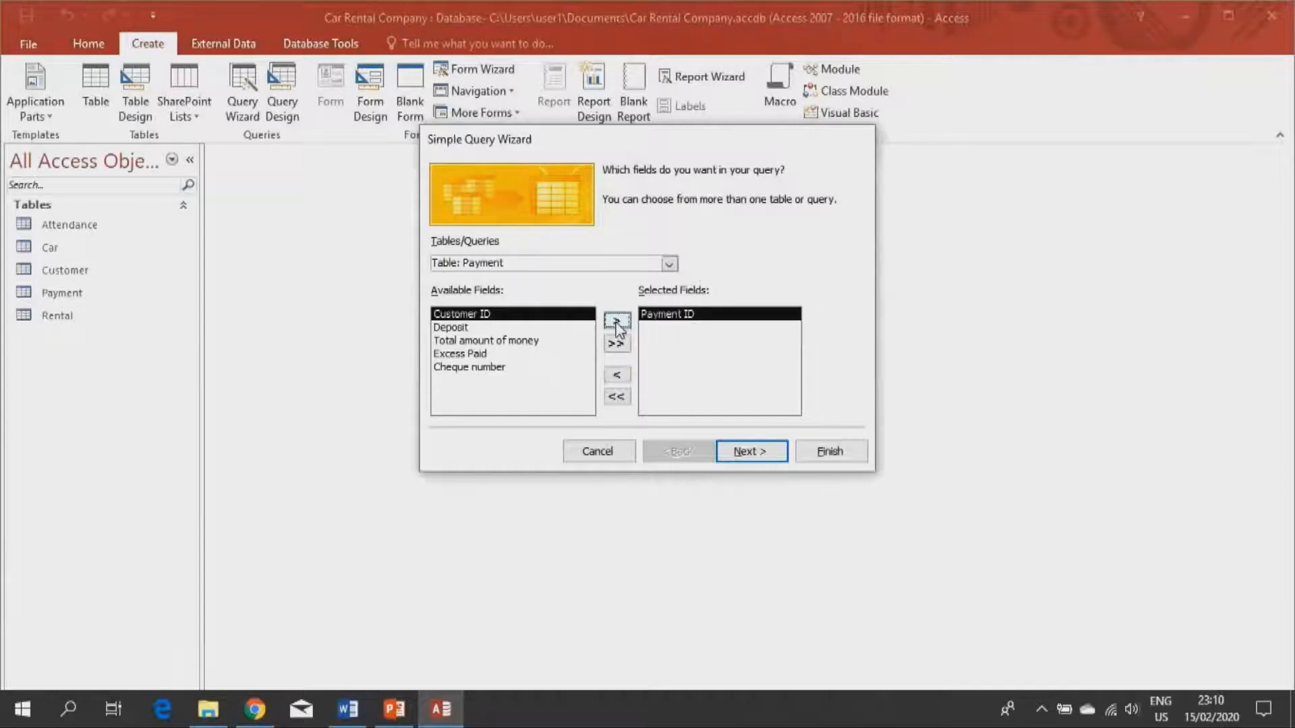
{"action": "left_click", "coordinate": [616, 322]}
{"action": "left_click", "coordinate": [616, 322]}
{"action": "left_click", "coordinate": [616, 321]}
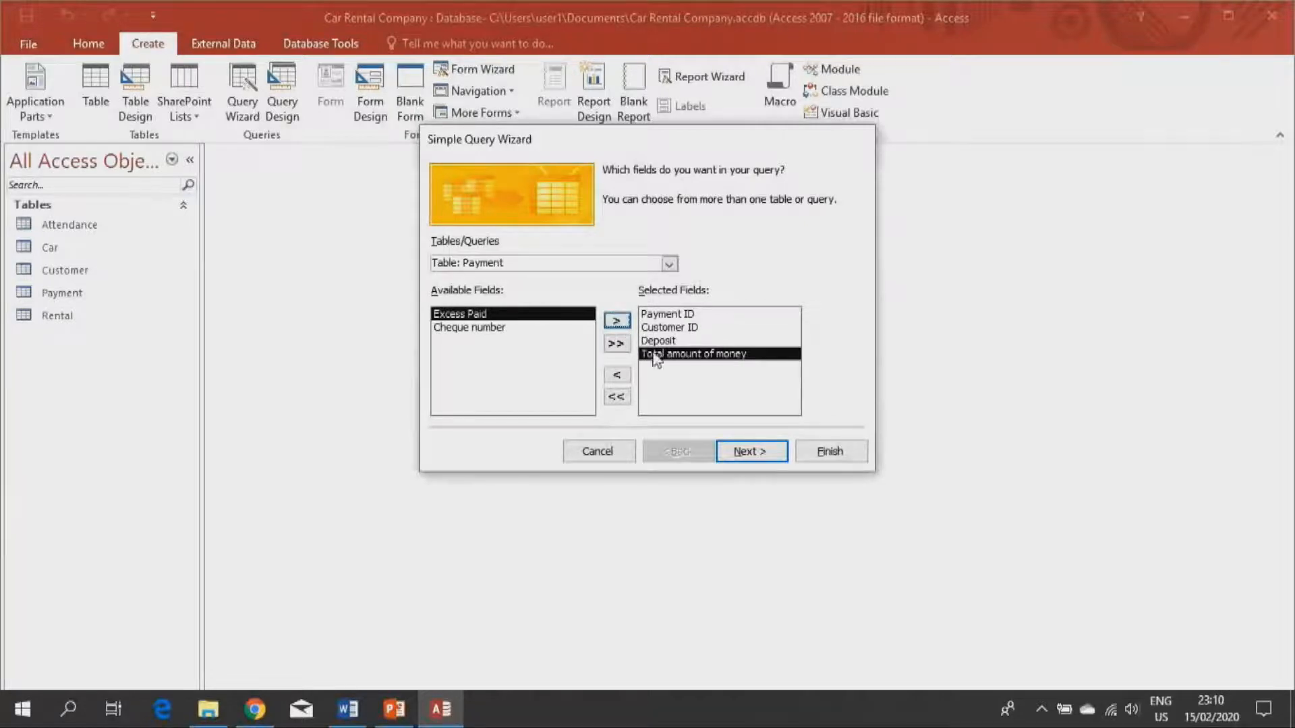
{"action": "left_click", "coordinate": [730, 450]}
{"action": "left_click", "coordinate": [735, 451]}
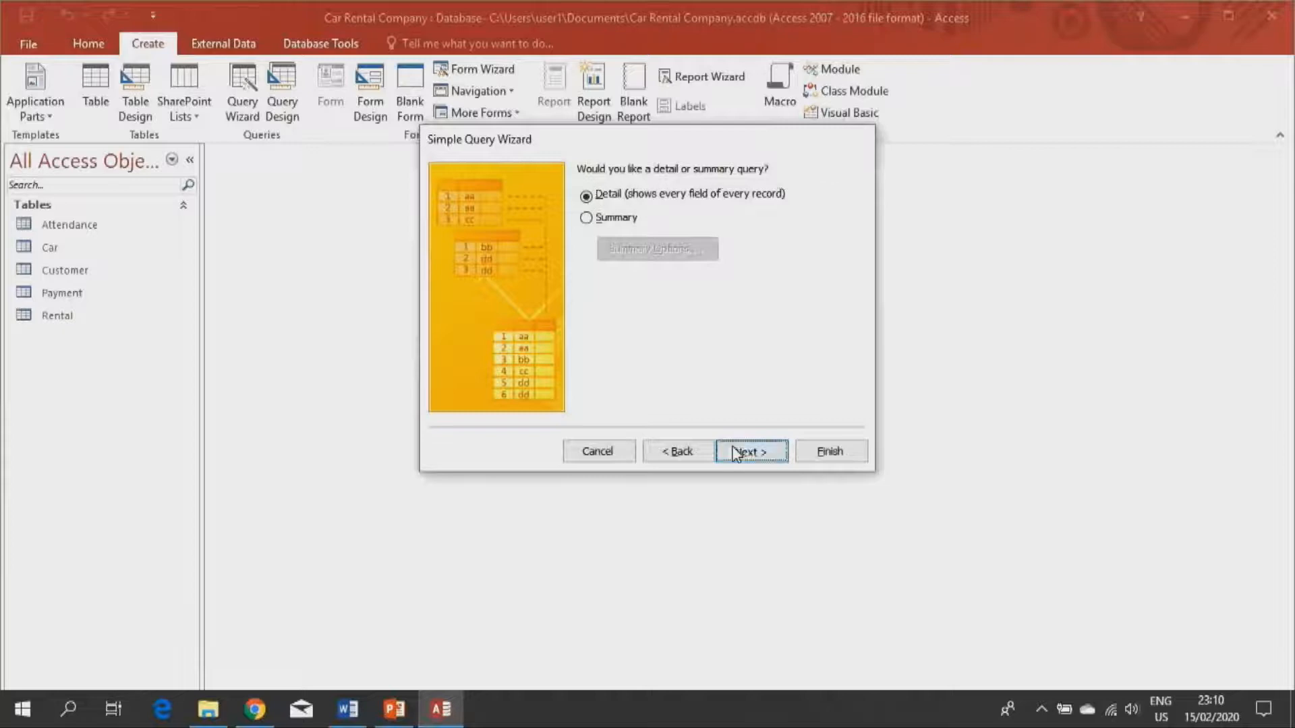
Title the wizard query QueryDepositAbove5000 and finish it with the option to modify the query design.
{"action": "left_click_drag", "start_coordinate": [657, 192], "coordinate": [584, 189]}
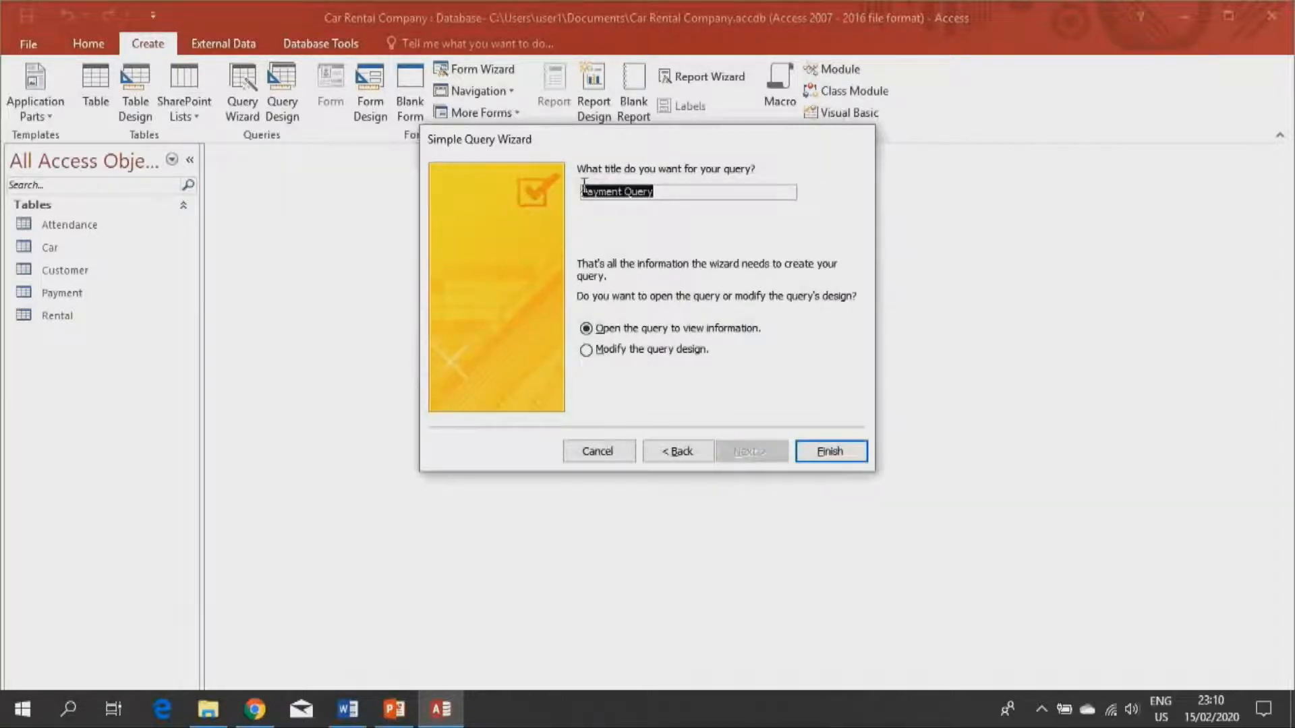
{"action": "type", "text": "QueryDep"}
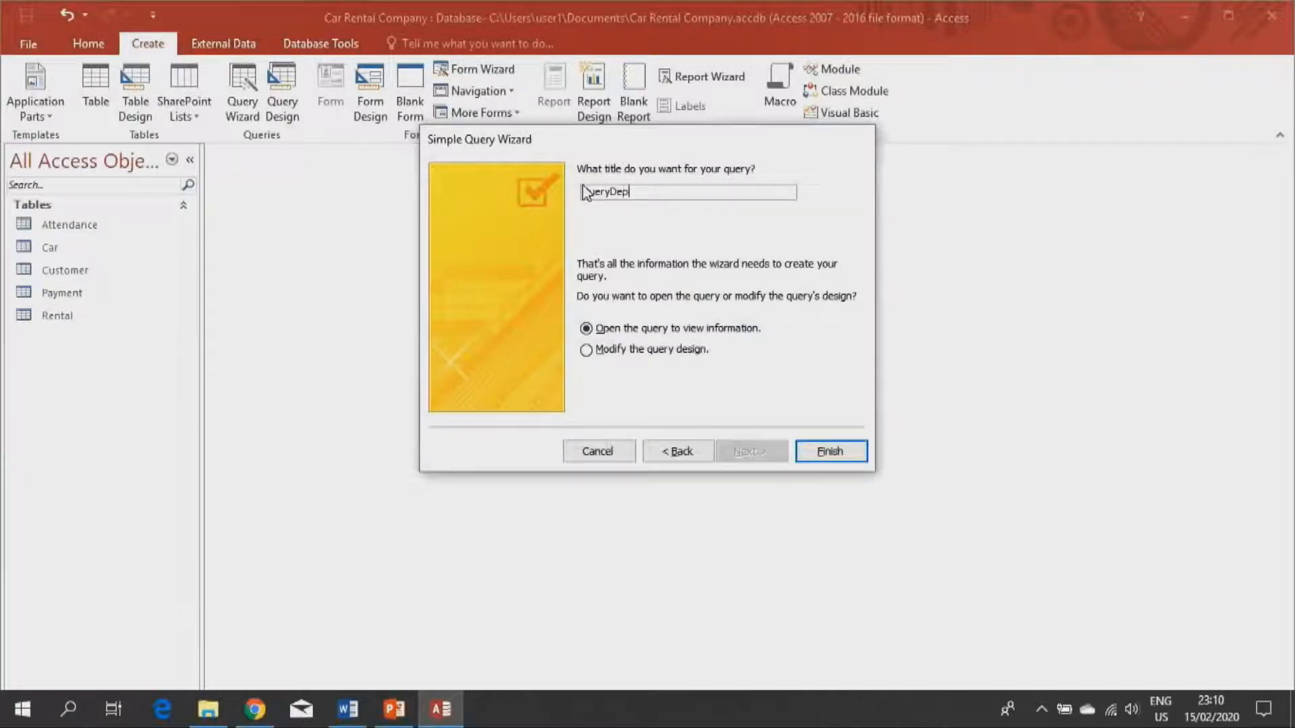
{"action": "type", "text": "ositAbove5000"}
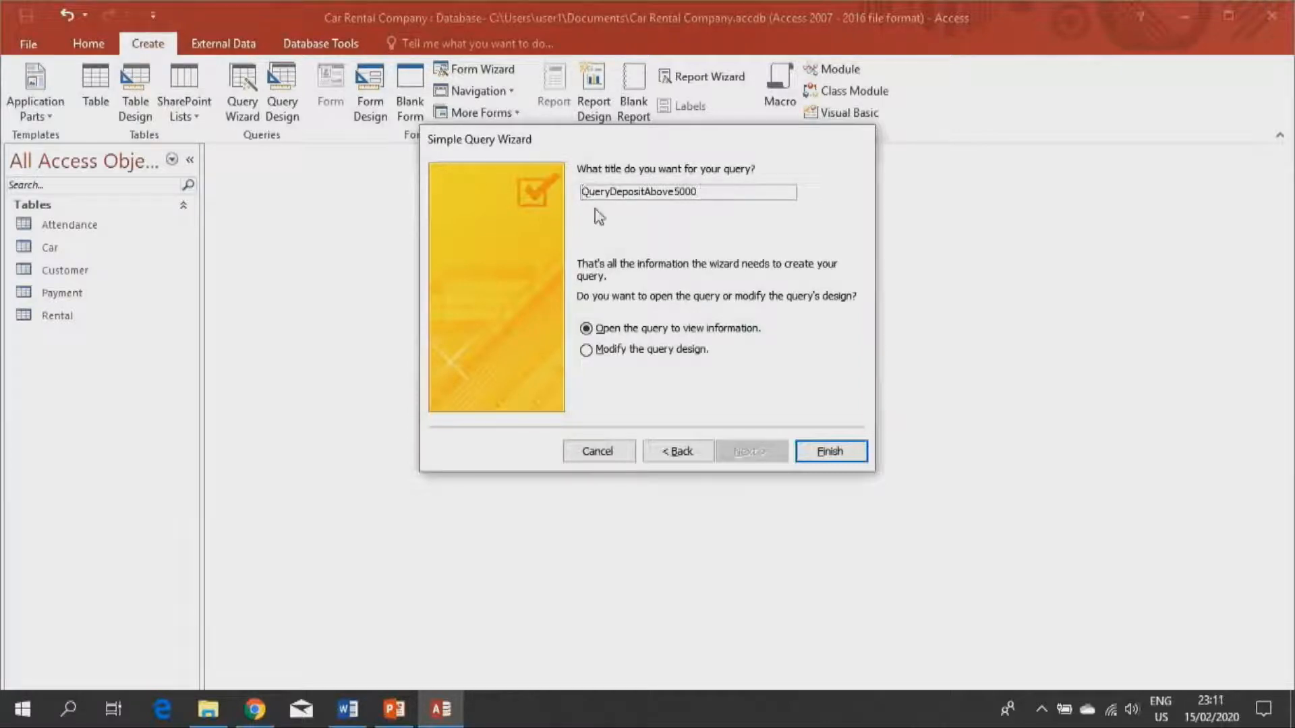
{"action": "left_click", "coordinate": [599, 351]}
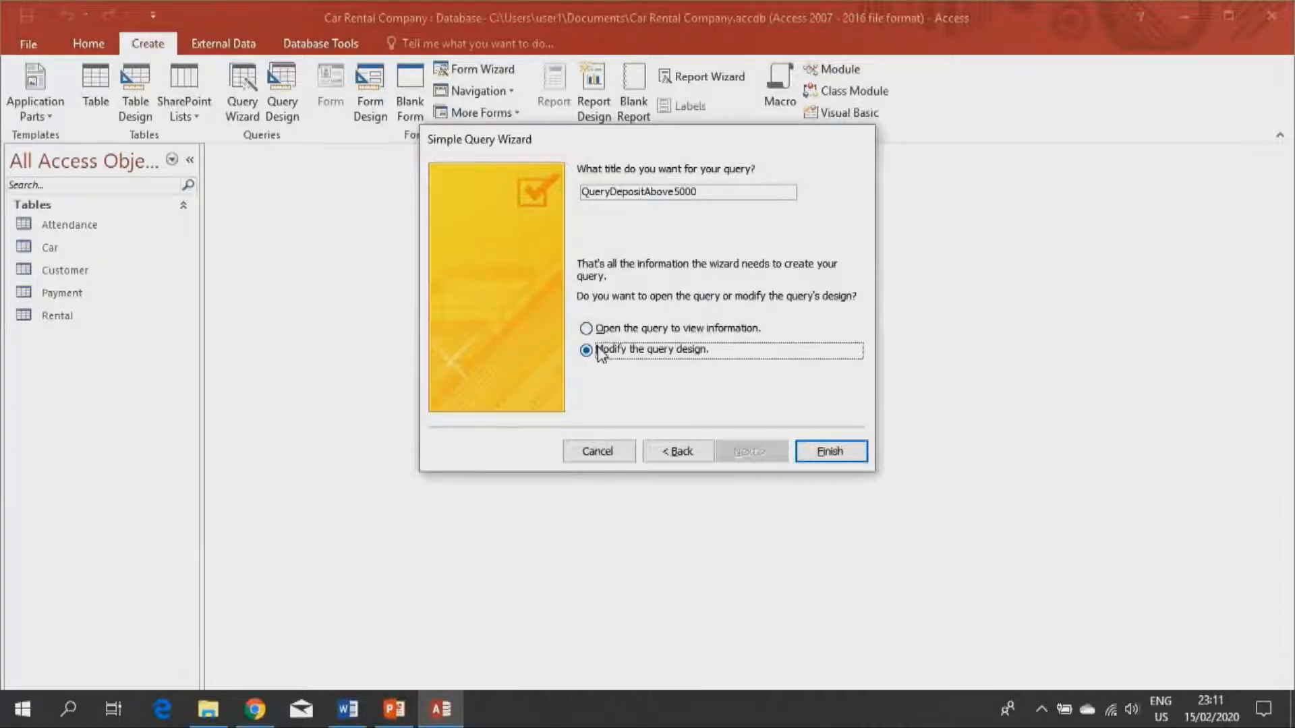
{"action": "left_click", "coordinate": [814, 451]}
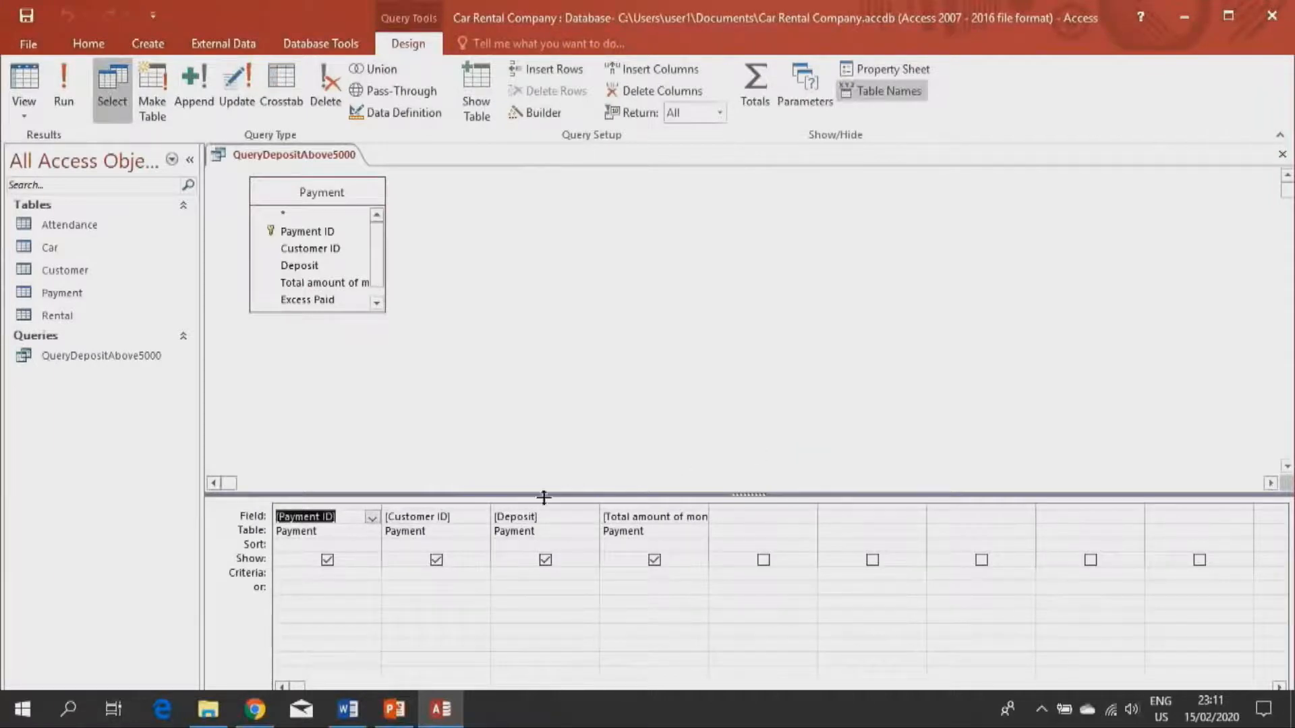
Sort the query by Customer ID ascending with the Deposit criterion >5000, and show it in Datasheet View.
{"action": "left_click", "coordinate": [483, 544]}
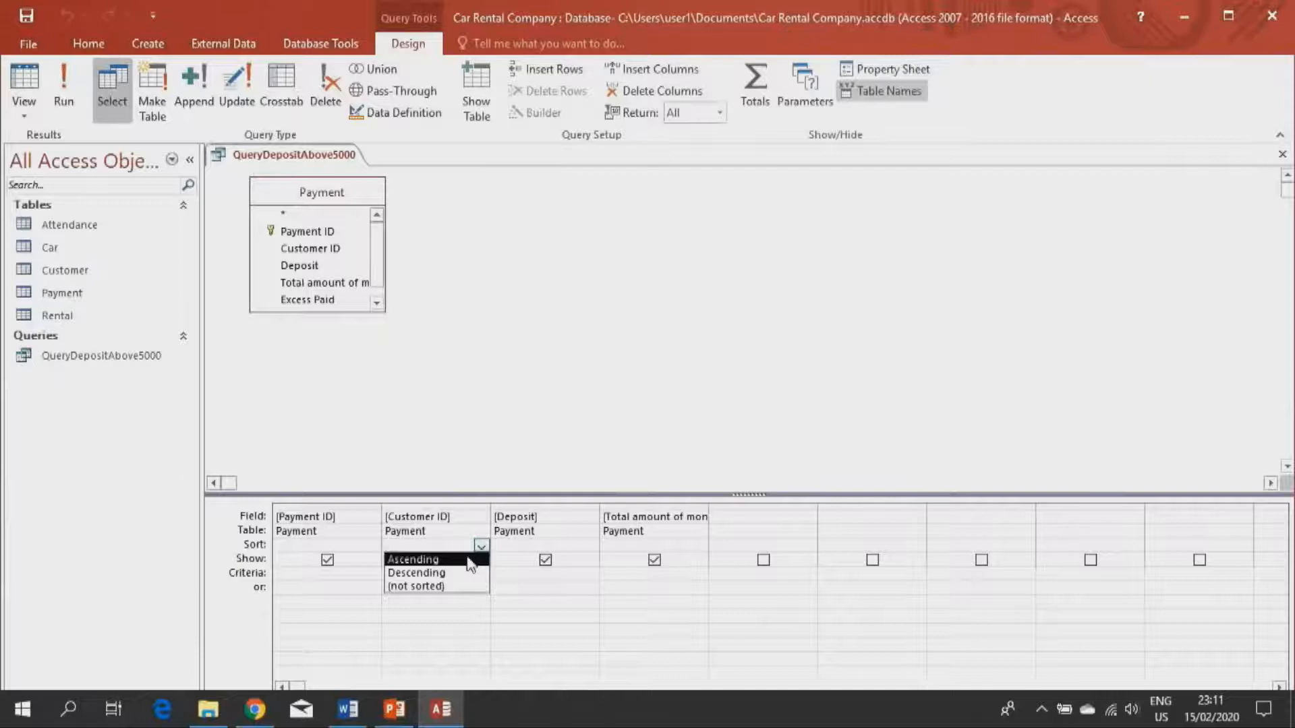
{"action": "left_click", "coordinate": [467, 560]}
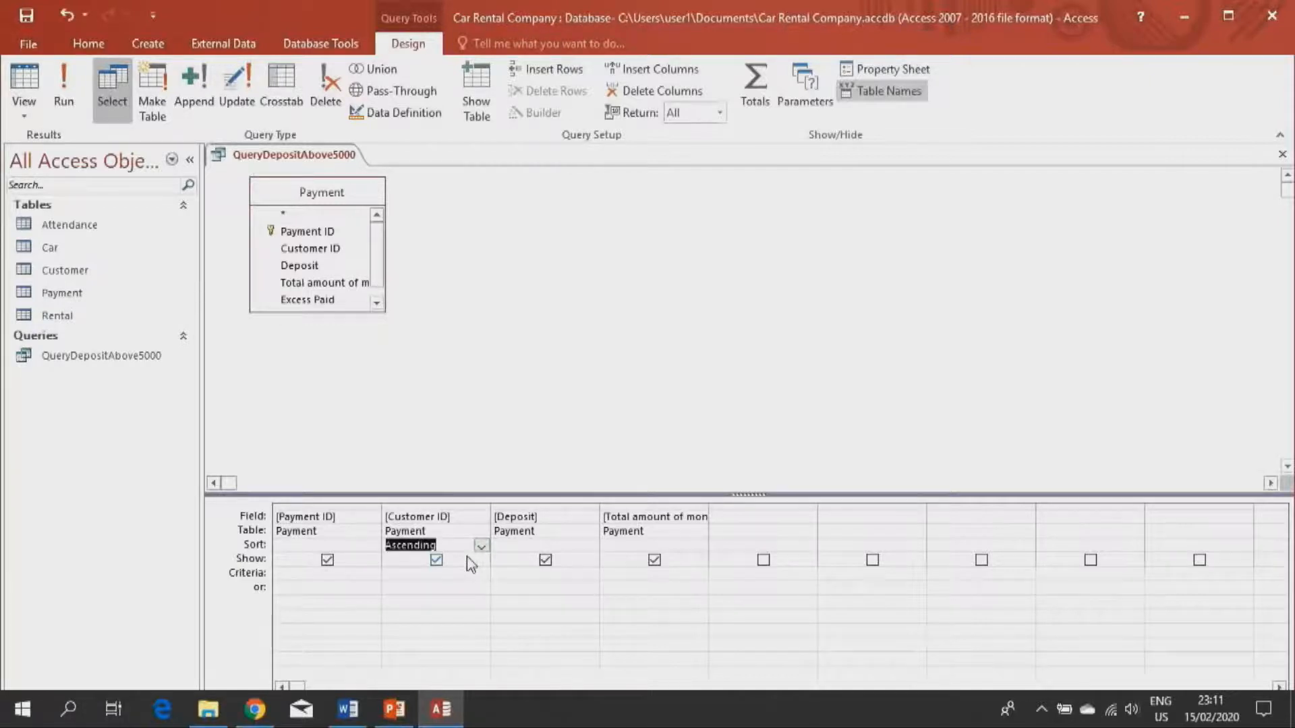
{"action": "left_click", "coordinate": [530, 574]}
{"action": "type", "text": ">"}
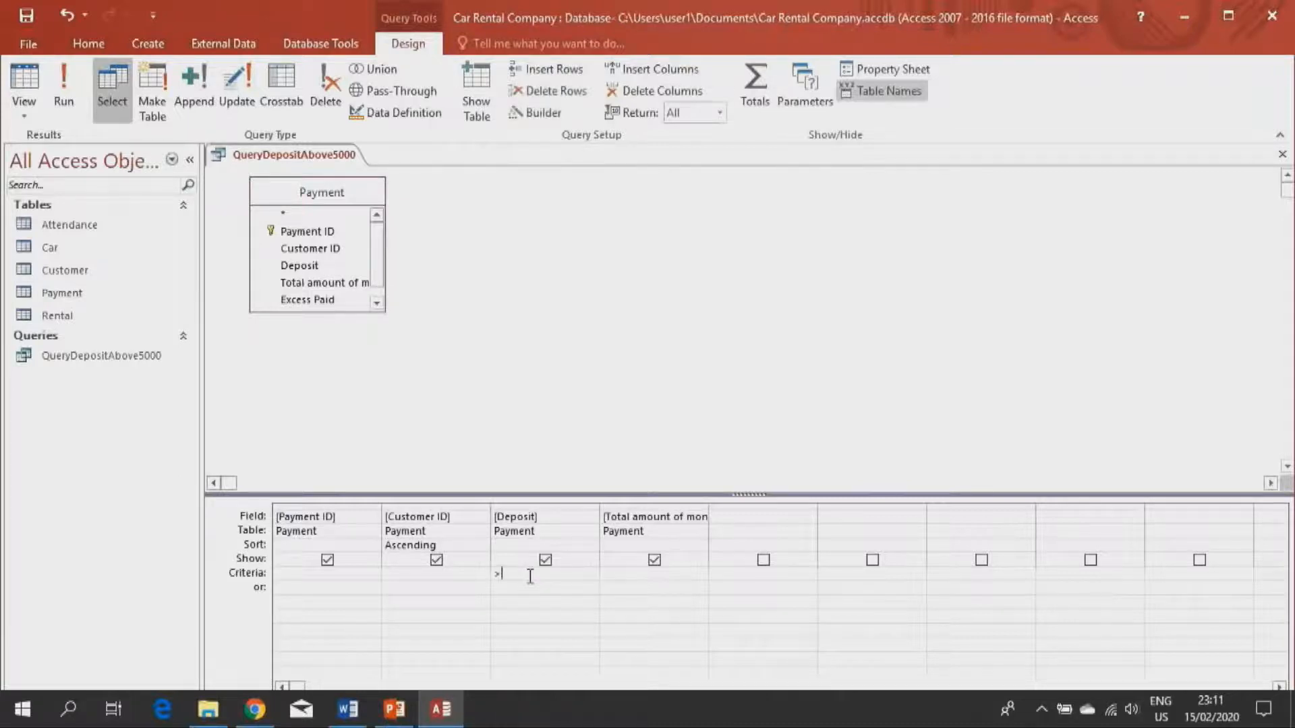
{"action": "type", "text": "5000"}
{"action": "left_click", "coordinate": [40, 113]}
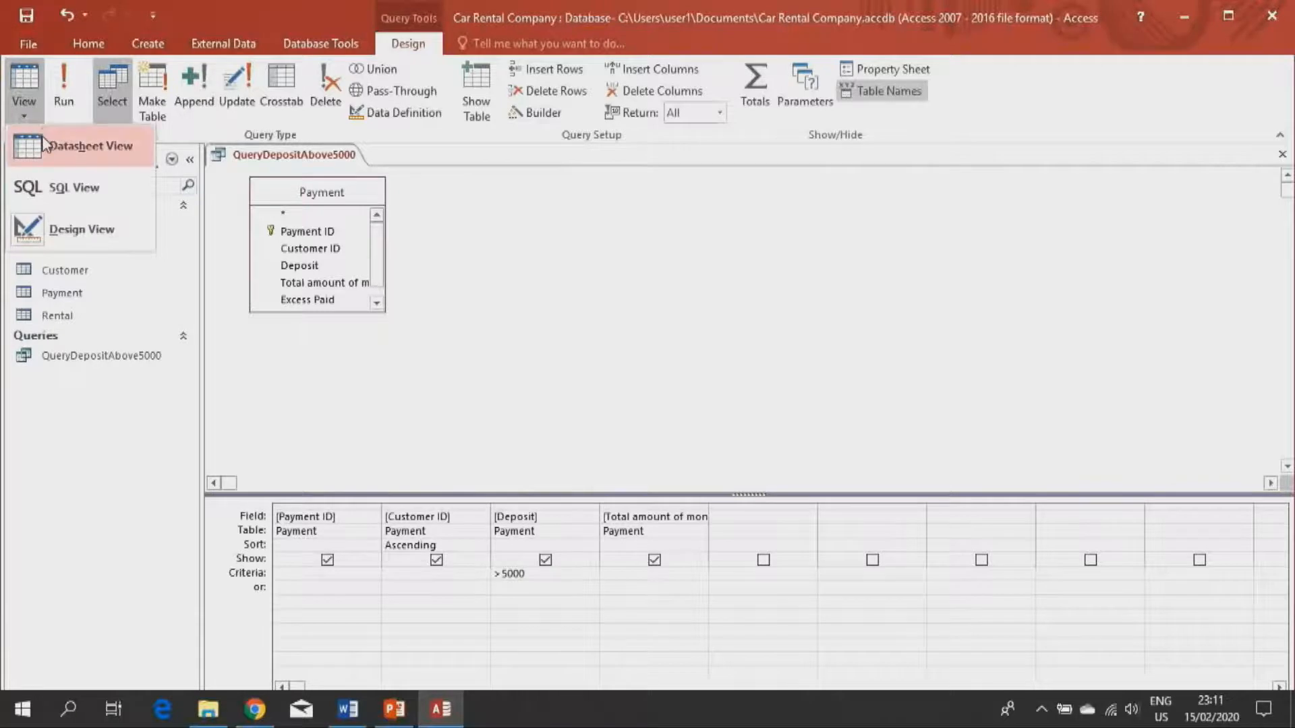
{"action": "left_click", "coordinate": [44, 143]}
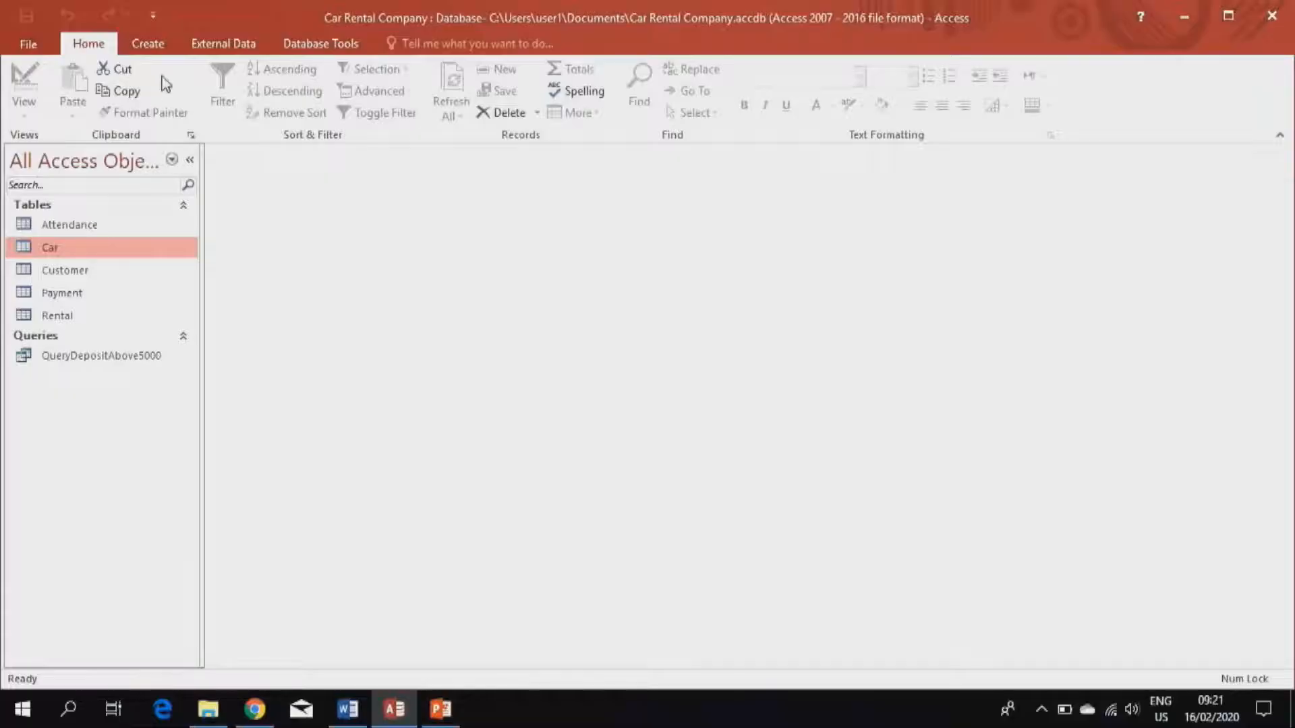
Start a new query in Design View and add only the Car table to it.
{"action": "left_click", "coordinate": [153, 50]}
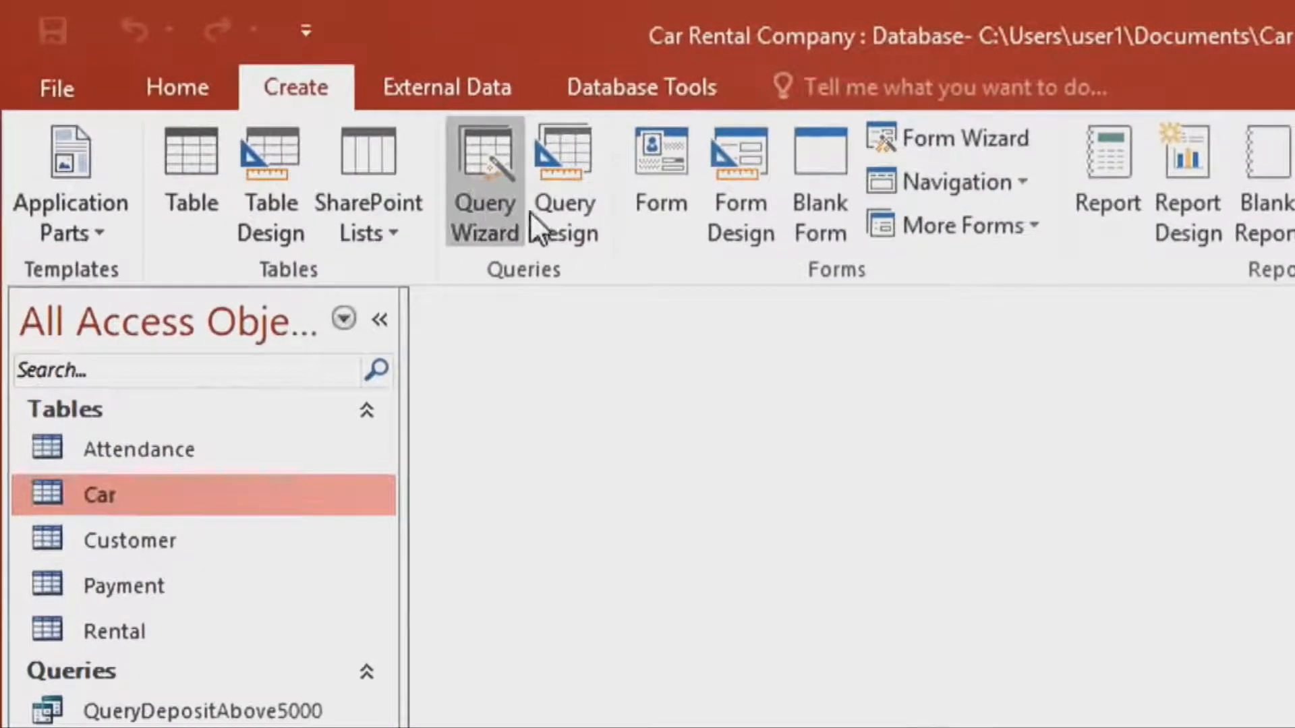
{"action": "left_click", "coordinate": [552, 220]}
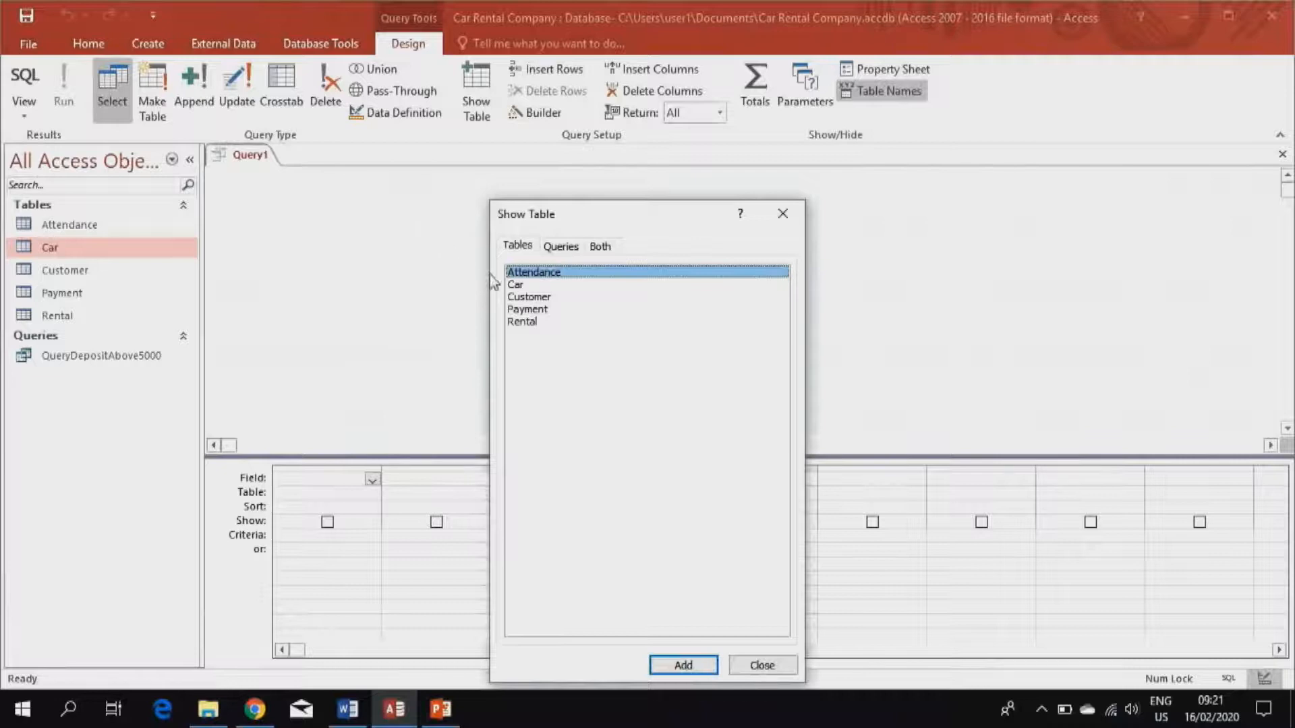
{"action": "left_click", "coordinate": [517, 285]}
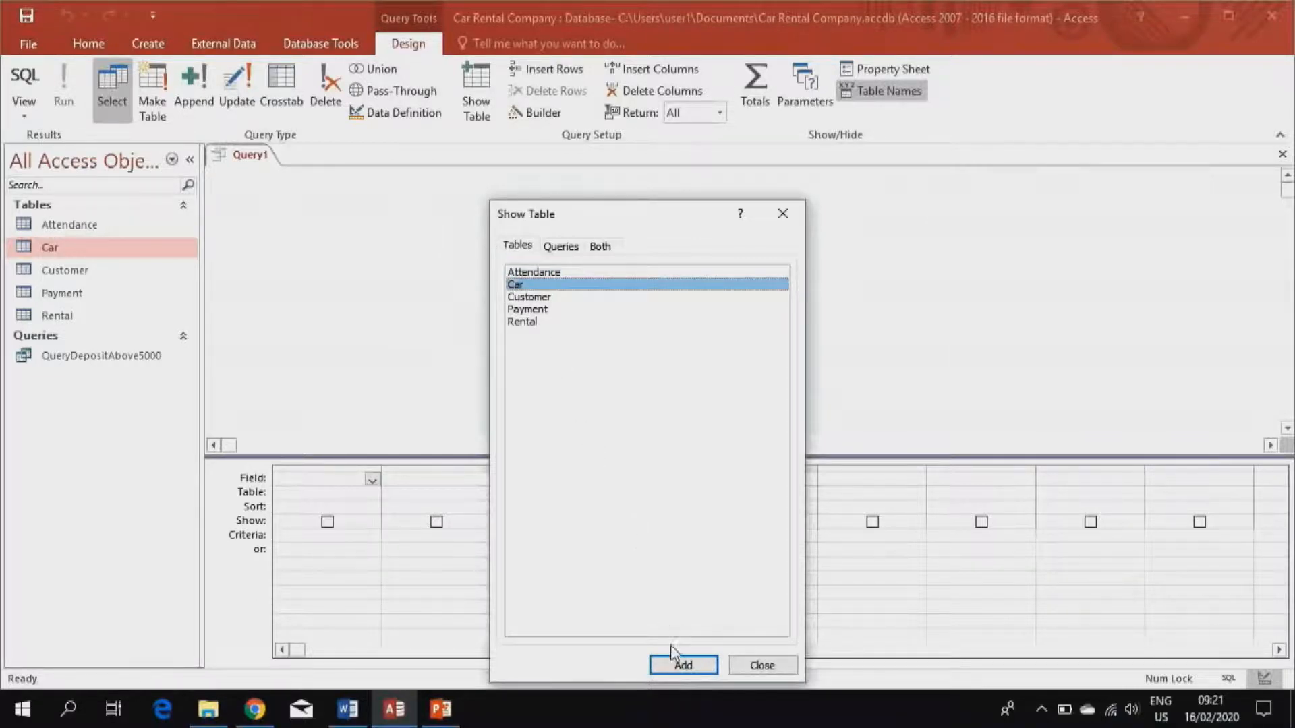
{"action": "left_click", "coordinate": [679, 665]}
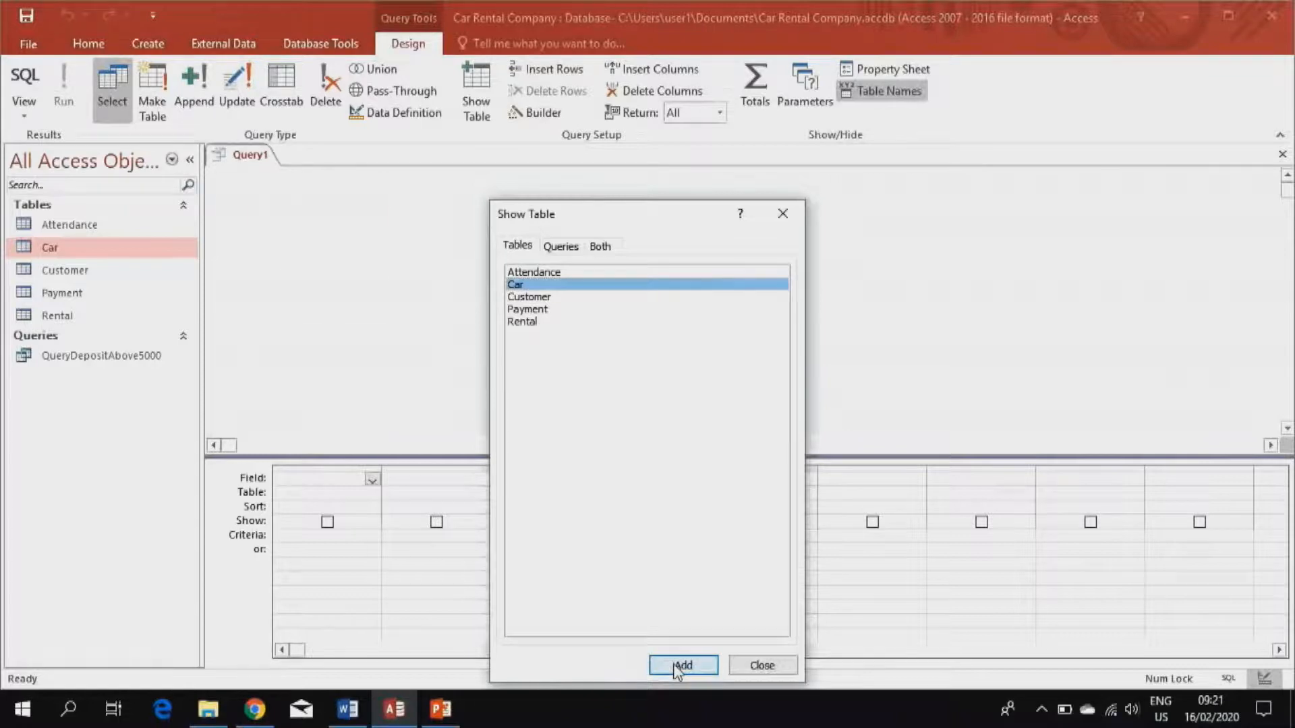
{"action": "left_click", "coordinate": [745, 667]}
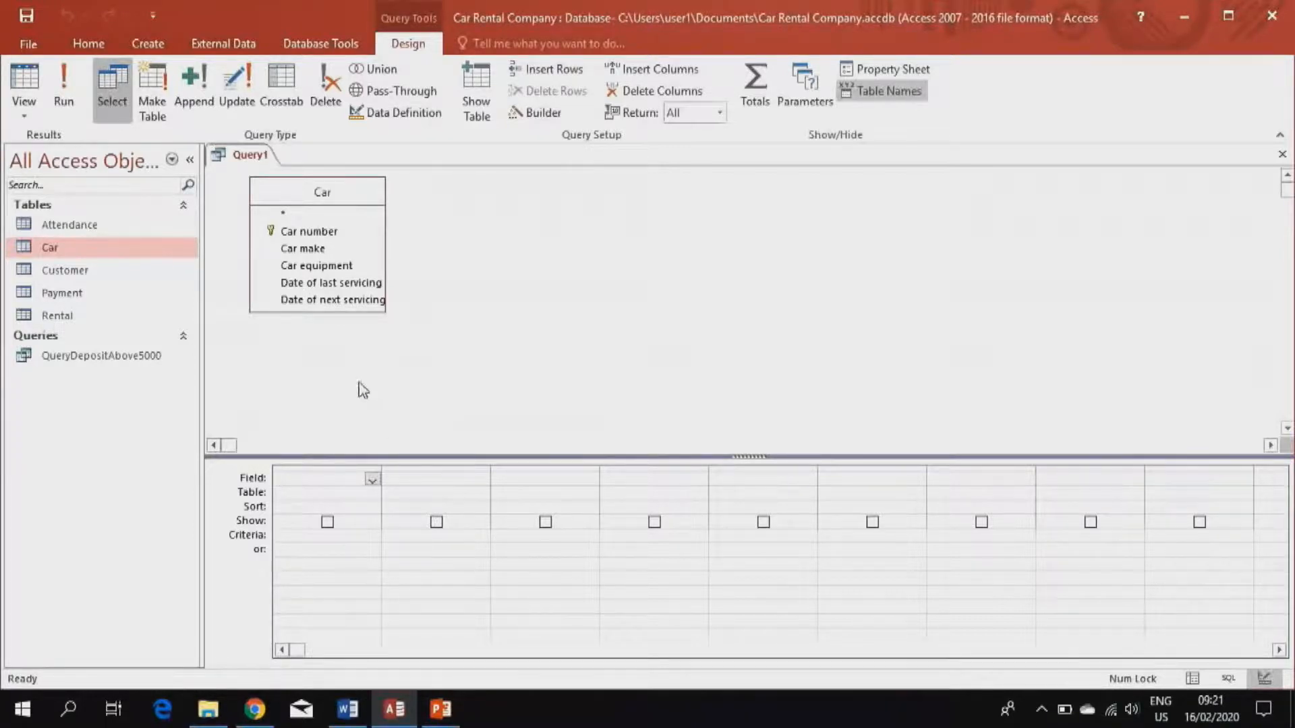
Add the Car number, Car make, Date of last servicing and Date of next servicing fields to the query grid.
{"action": "double_click", "coordinate": [297, 233]}
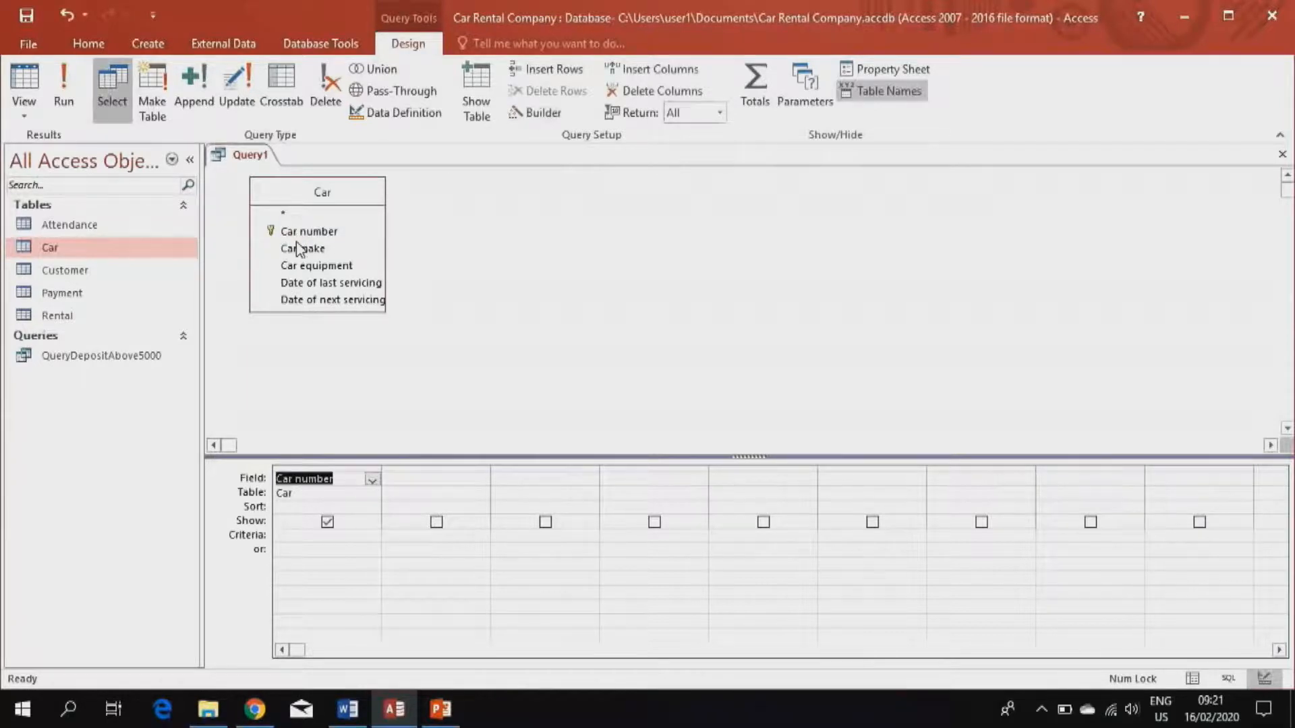
{"action": "double_click", "coordinate": [301, 251]}
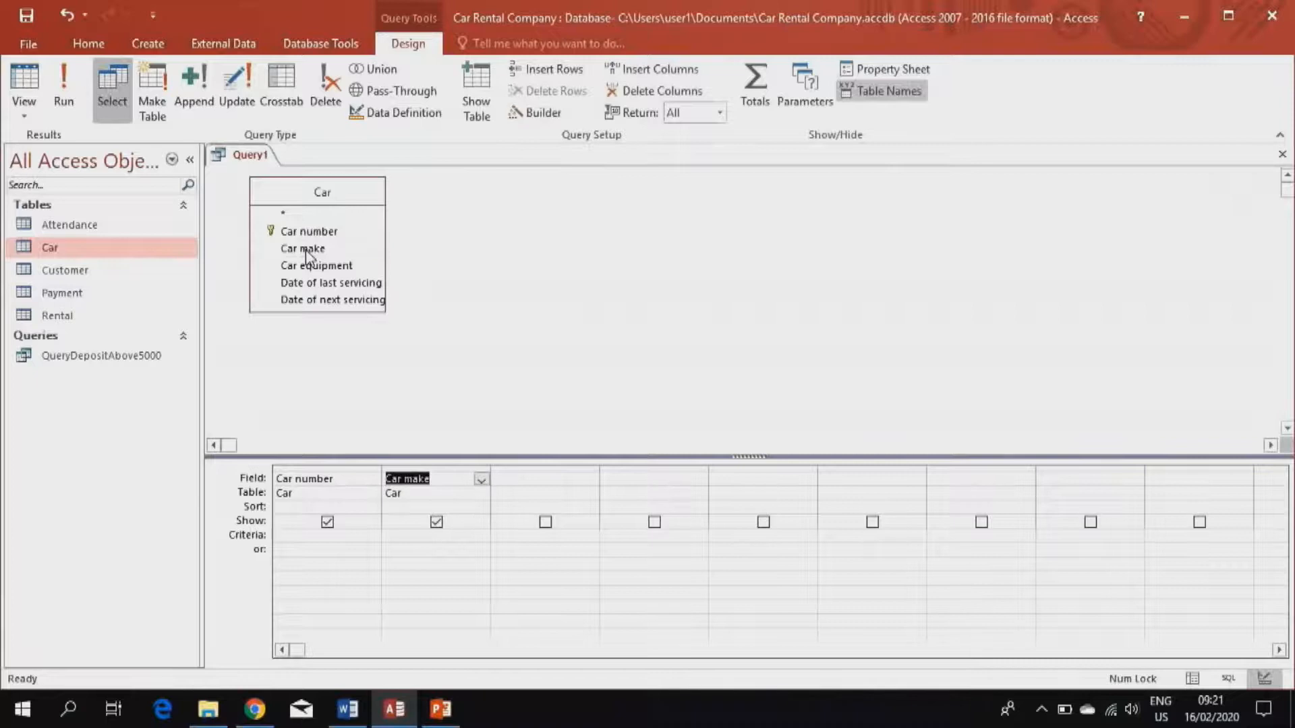
{"action": "double_click", "coordinate": [310, 283]}
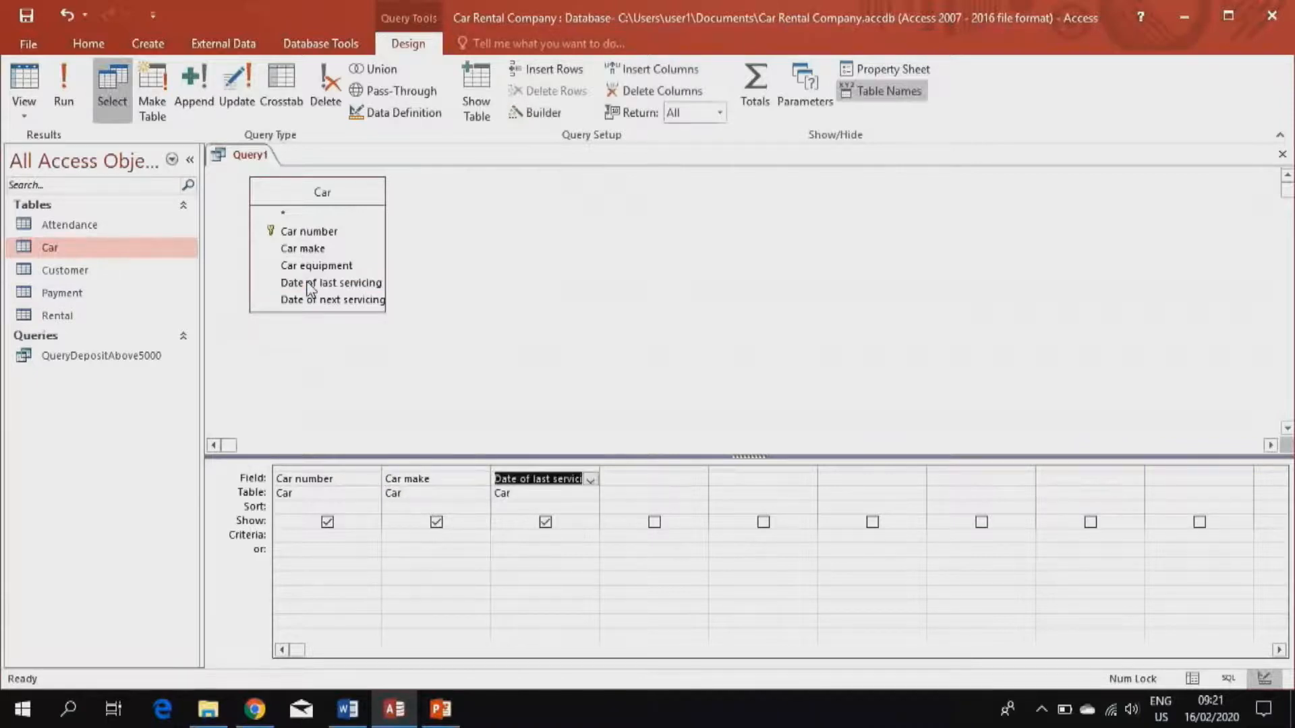
{"action": "double_click", "coordinate": [317, 302]}
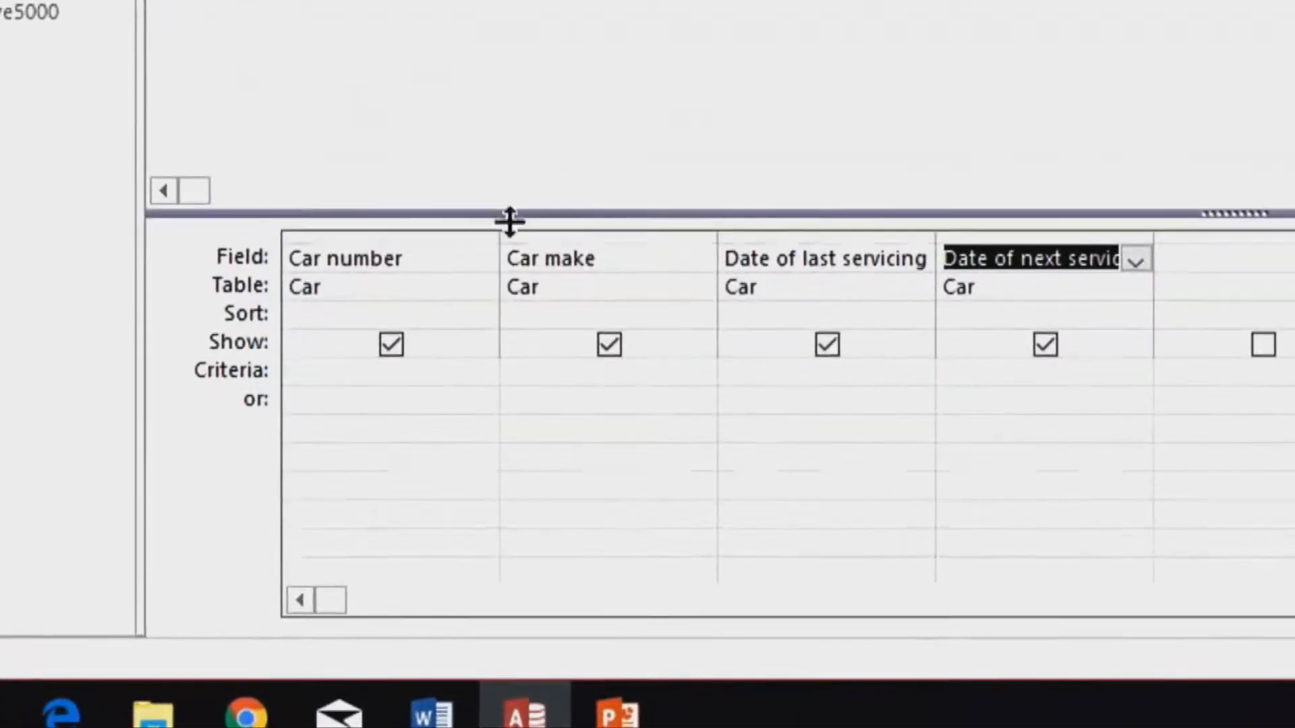
Set the Car make criterion of the new query to ="Perodua Kelisa".
{"action": "left_click", "coordinate": [554, 366]}
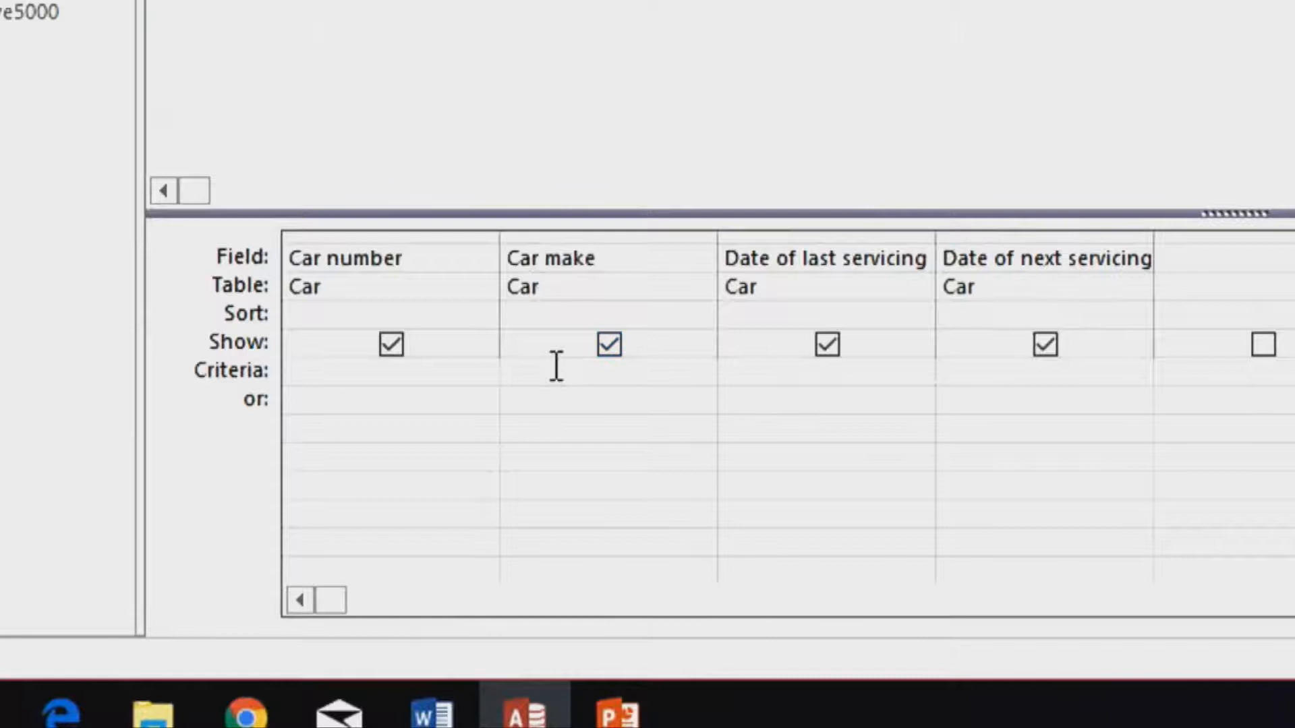
{"action": "type", "text": "=\"Perodu"}
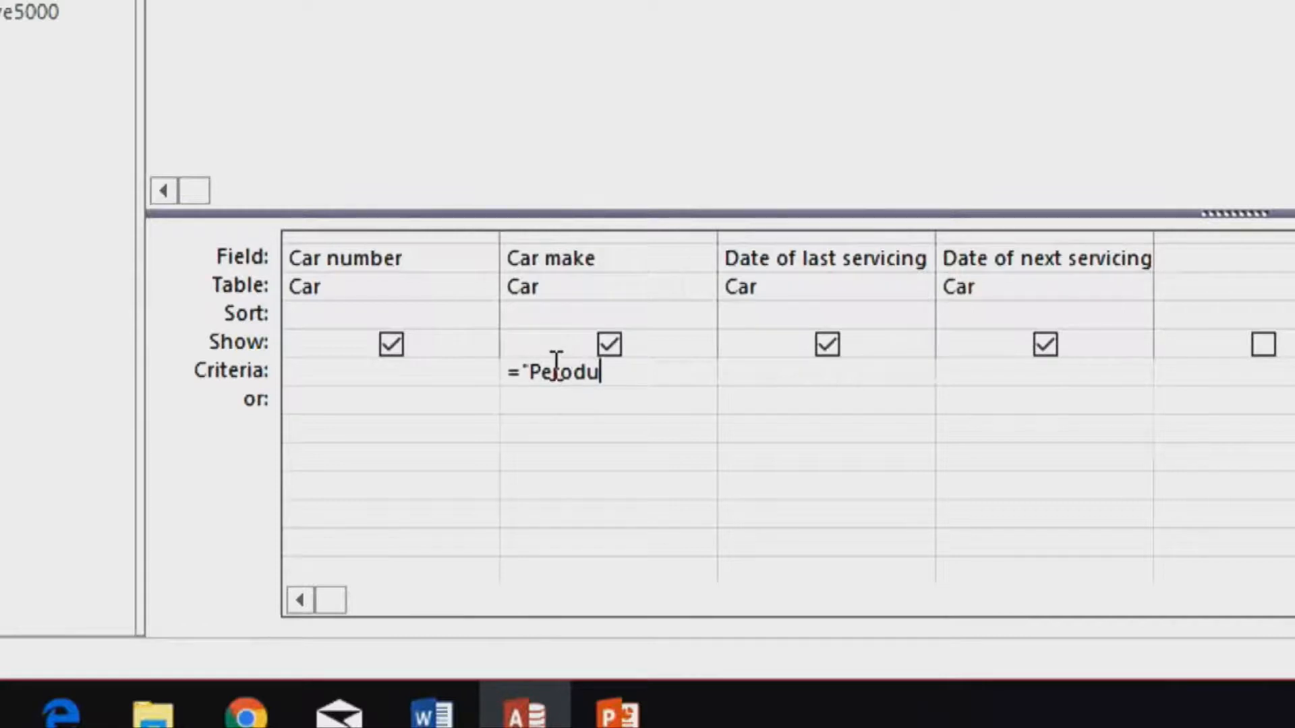
{"action": "type", "text": "a Kelisa\""}
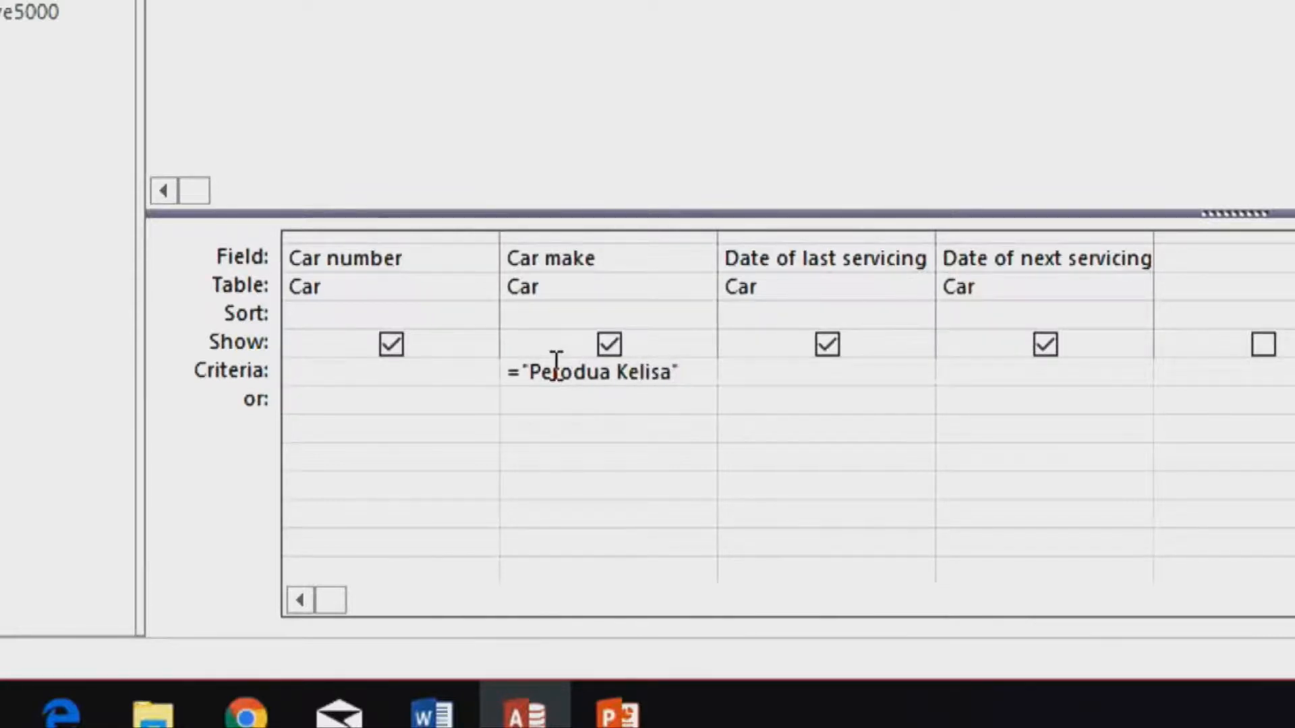
Set the Date of last servicing criterion to =03-Jun-19 and run the query.
{"action": "left_click", "coordinate": [829, 382]}
{"action": "type", "text": "=03-Jun-"}
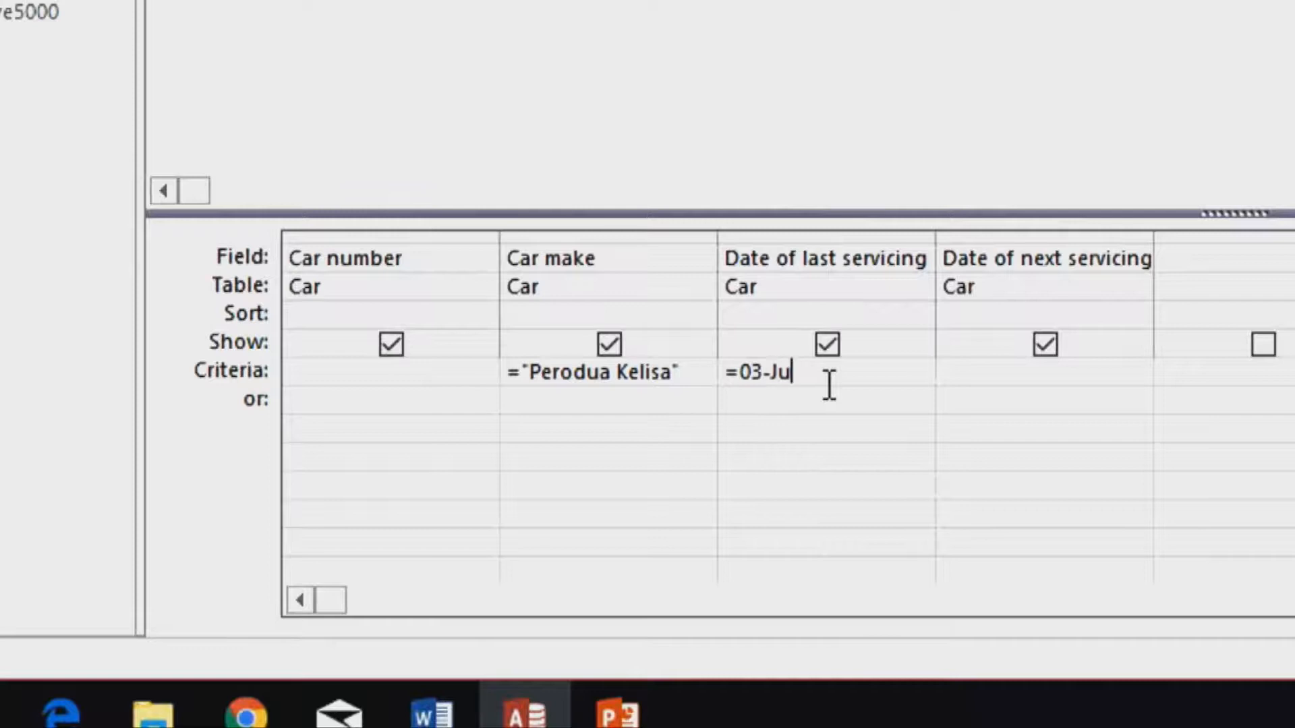
{"action": "type", "text": "19"}
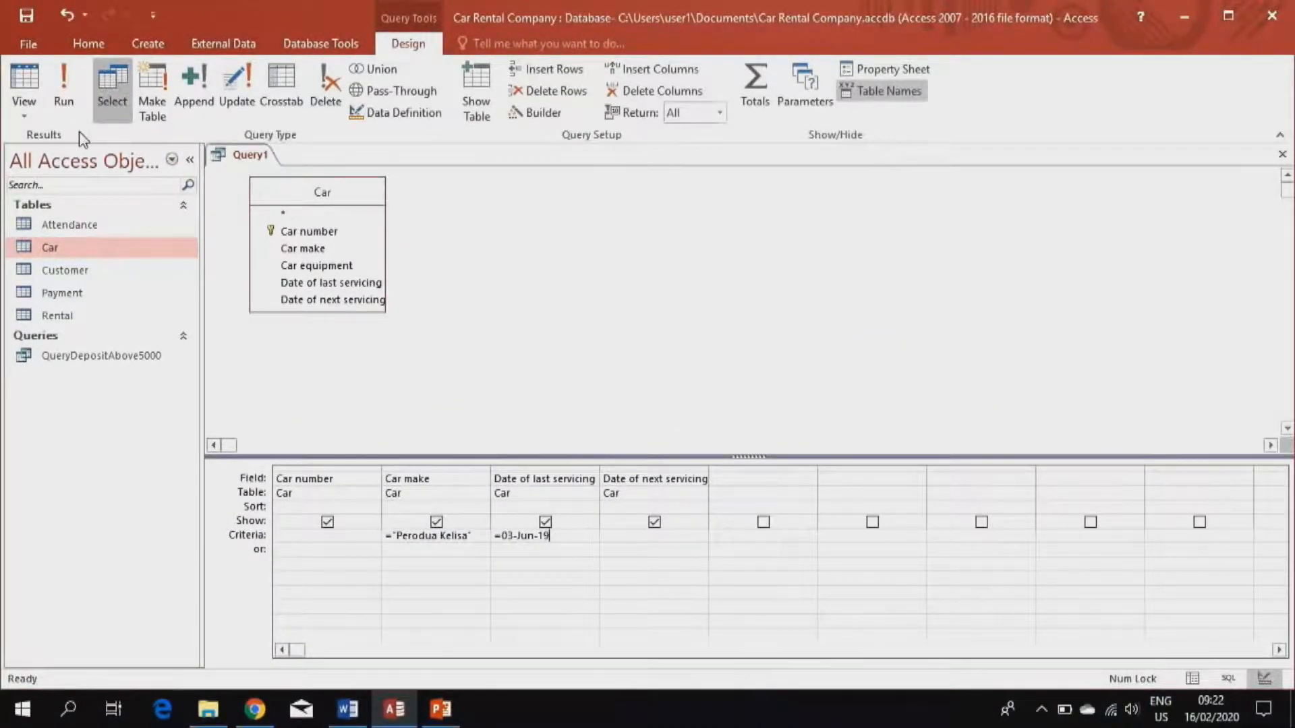
{"action": "left_click", "coordinate": [67, 103]}
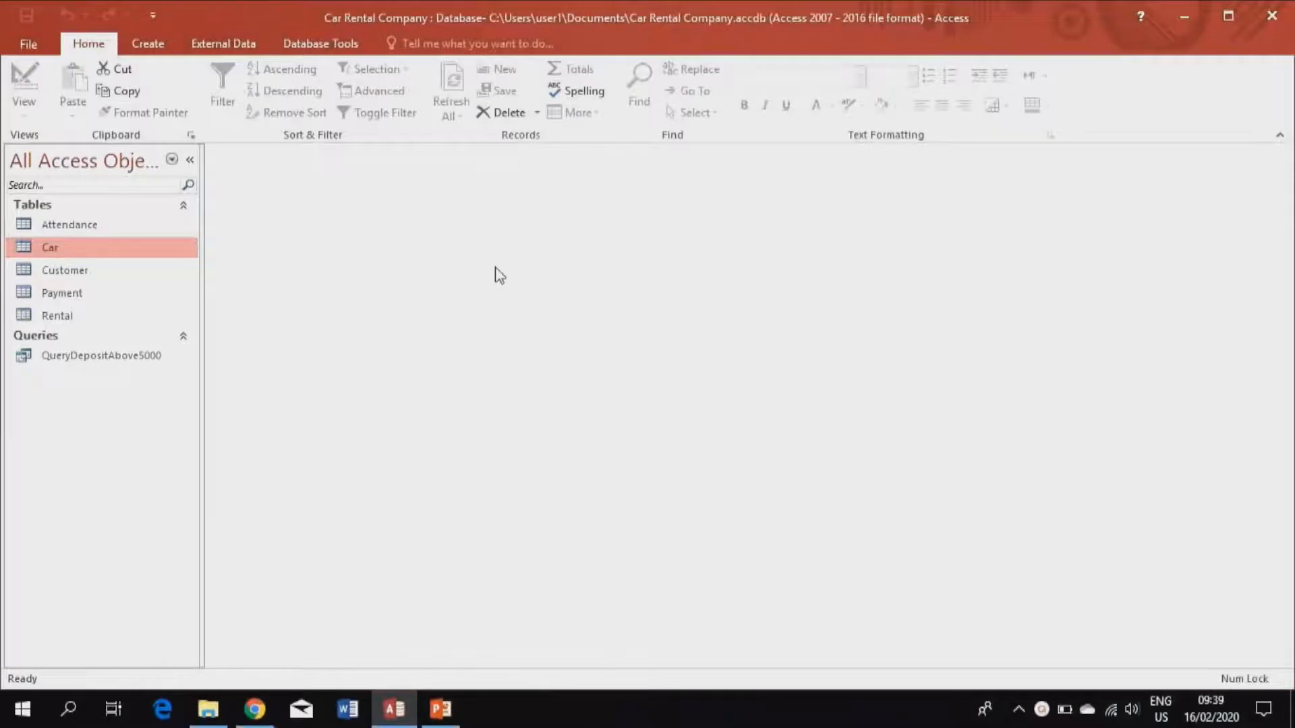
Start a new query with the Simple Query Wizard, using the Car table as its source.
{"action": "left_click", "coordinate": [150, 45]}
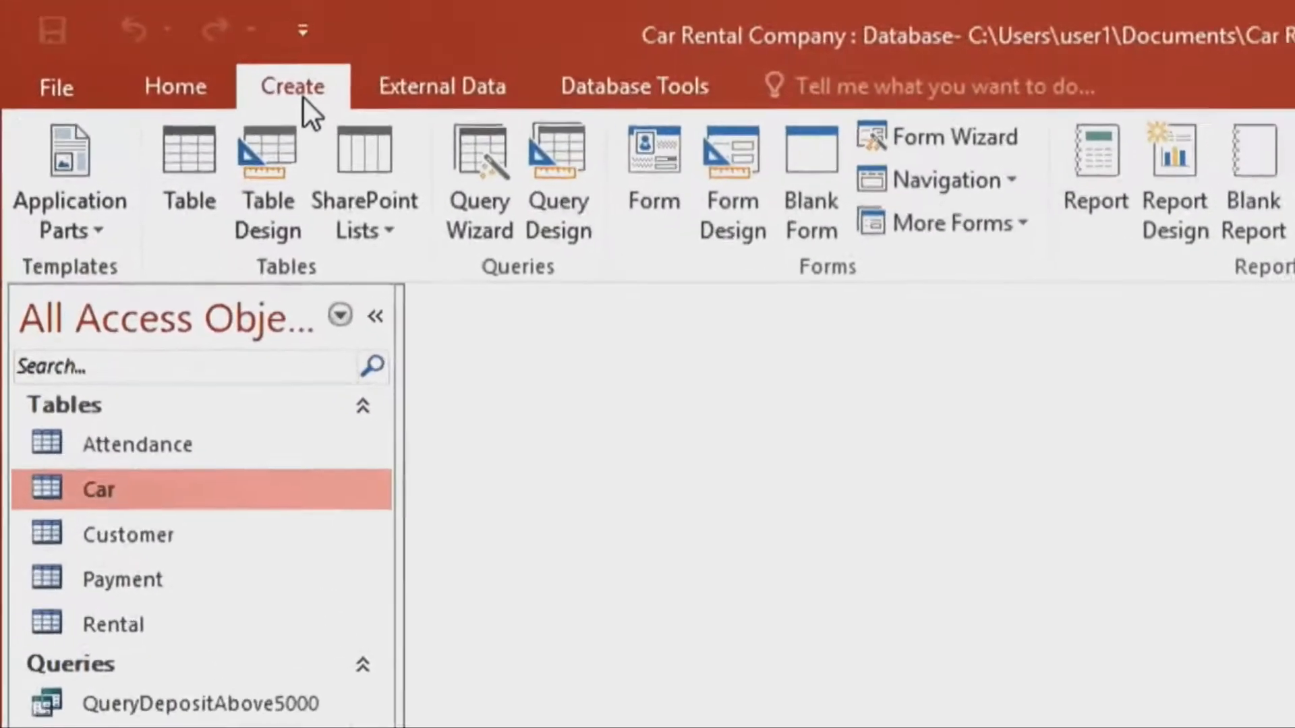
{"action": "left_click", "coordinate": [479, 189]}
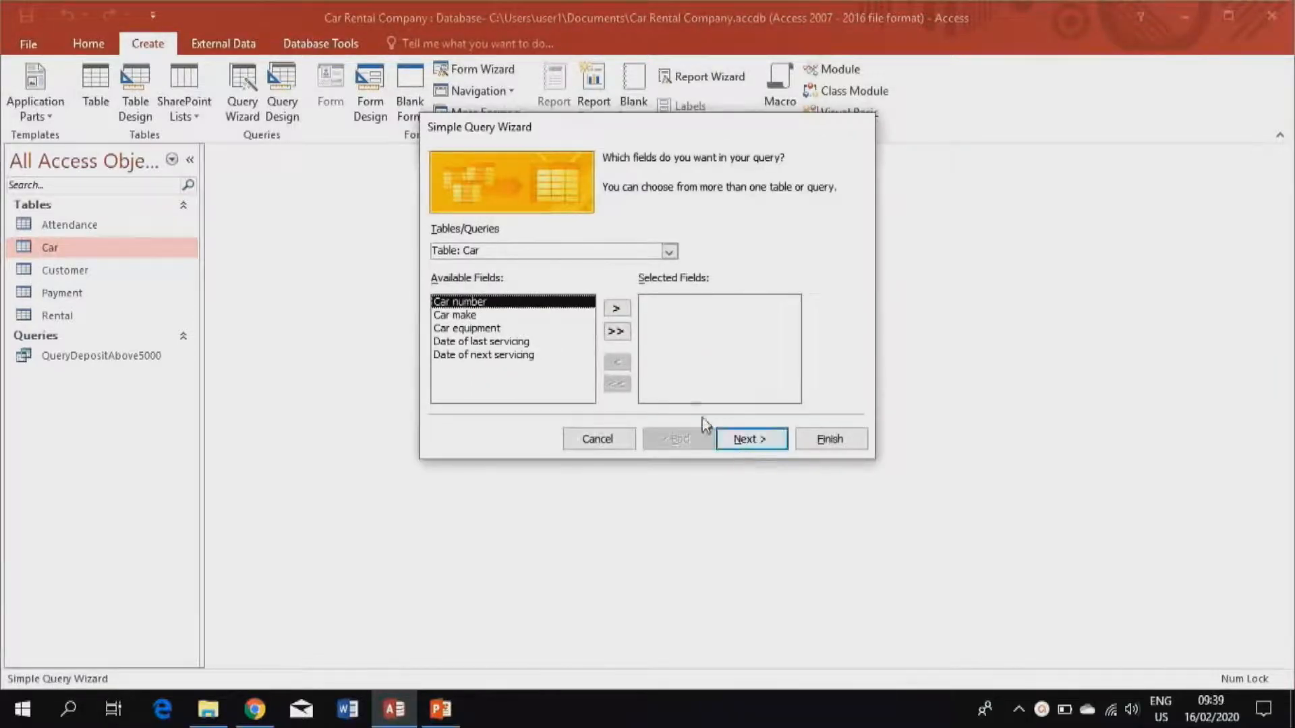
{"action": "left_click", "coordinate": [670, 252]}
{"action": "left_click", "coordinate": [669, 252]}
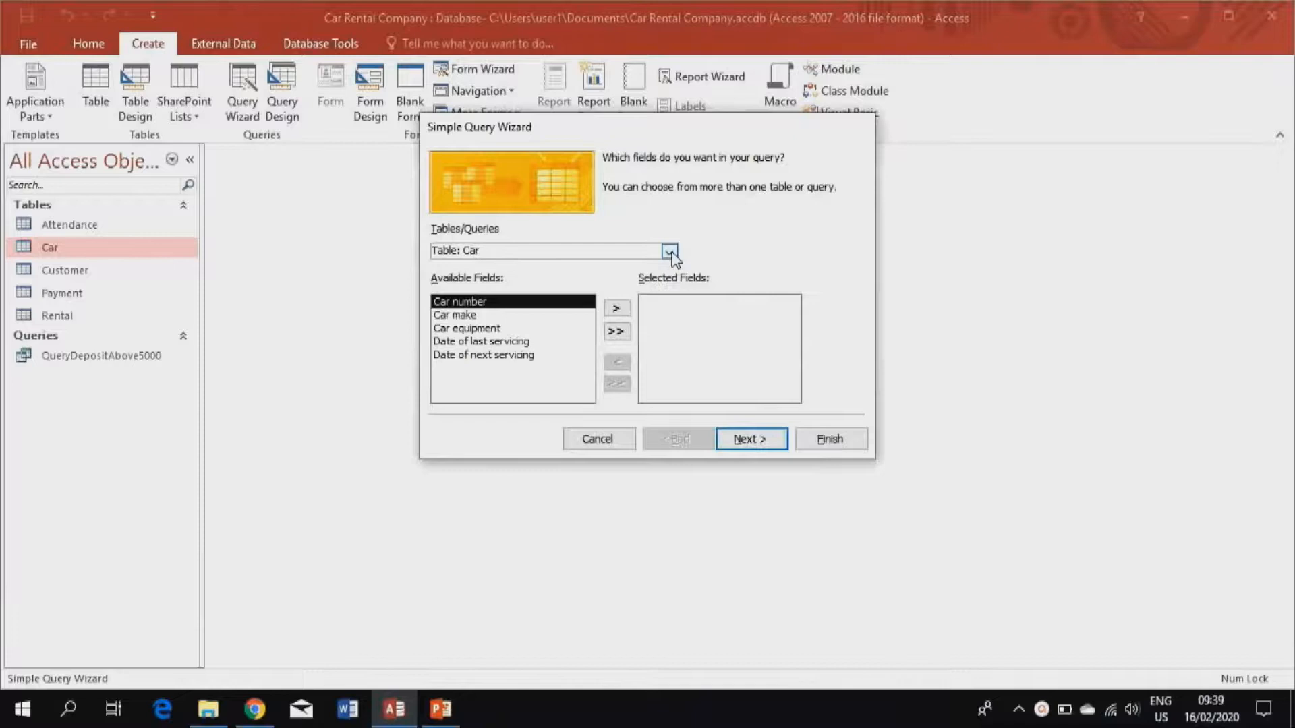
Include Car number, Car make, Date of last servicing and Date of next servicing in the wizard query, and continue to the title page.
{"action": "left_click", "coordinate": [616, 310]}
{"action": "left_click", "coordinate": [616, 310]}
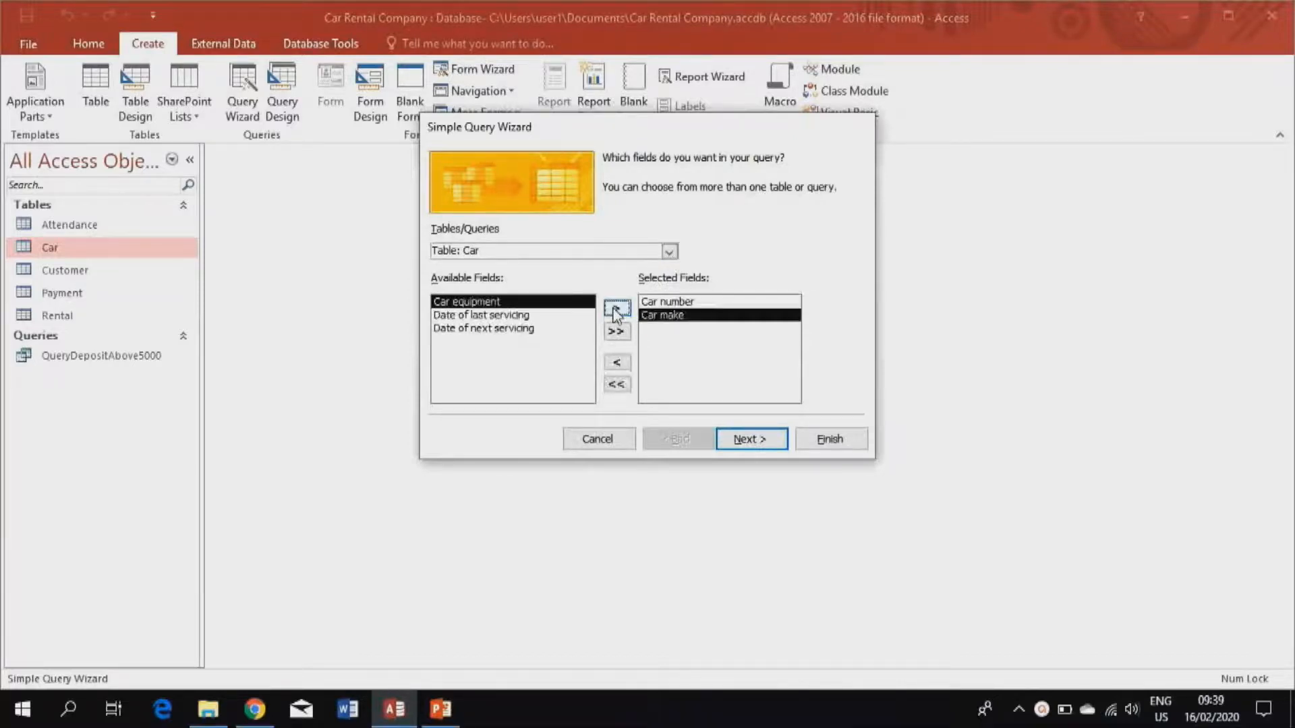
{"action": "left_click", "coordinate": [568, 315]}
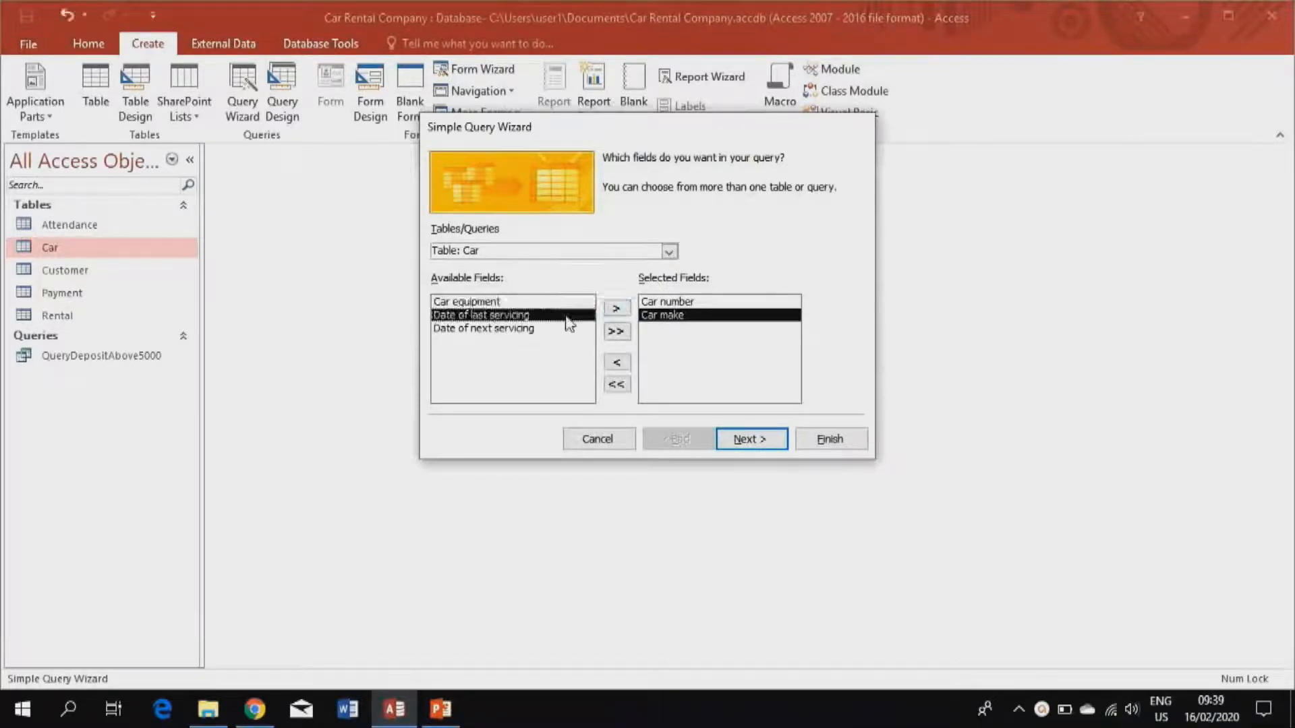
{"action": "left_click", "coordinate": [615, 310]}
{"action": "left_click", "coordinate": [616, 310]}
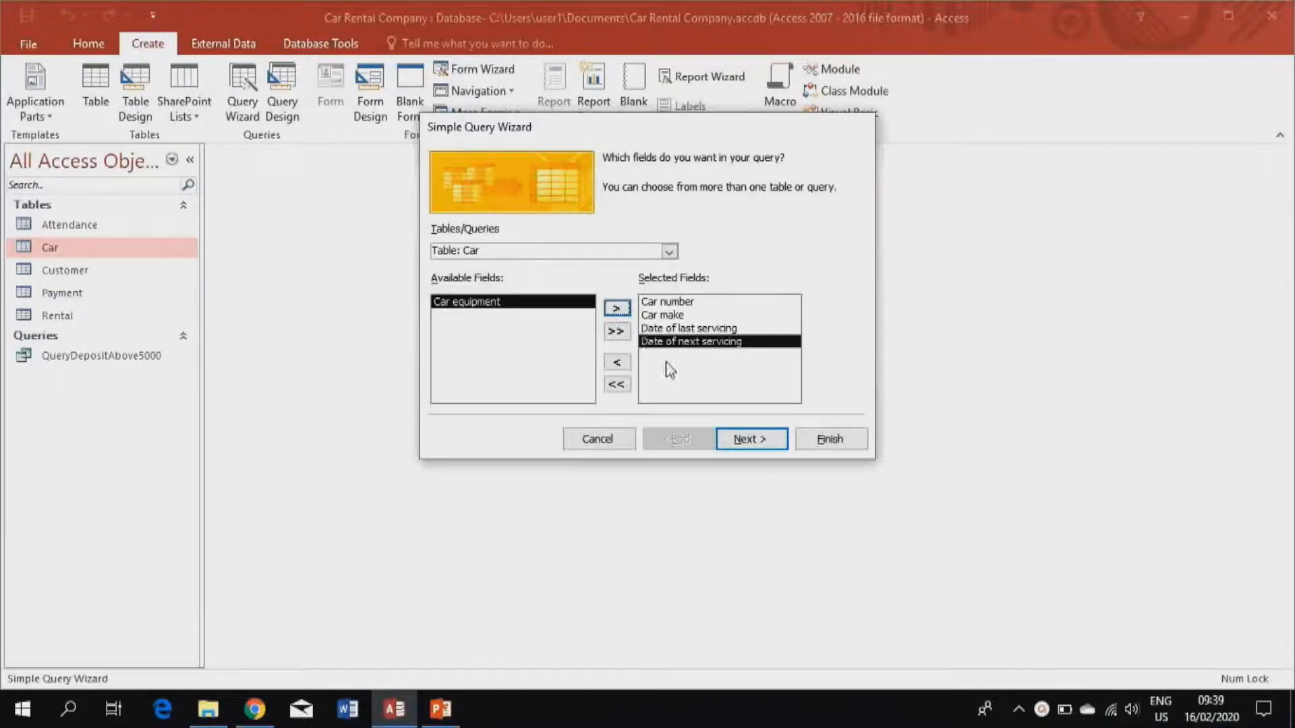
{"action": "left_click", "coordinate": [743, 441]}
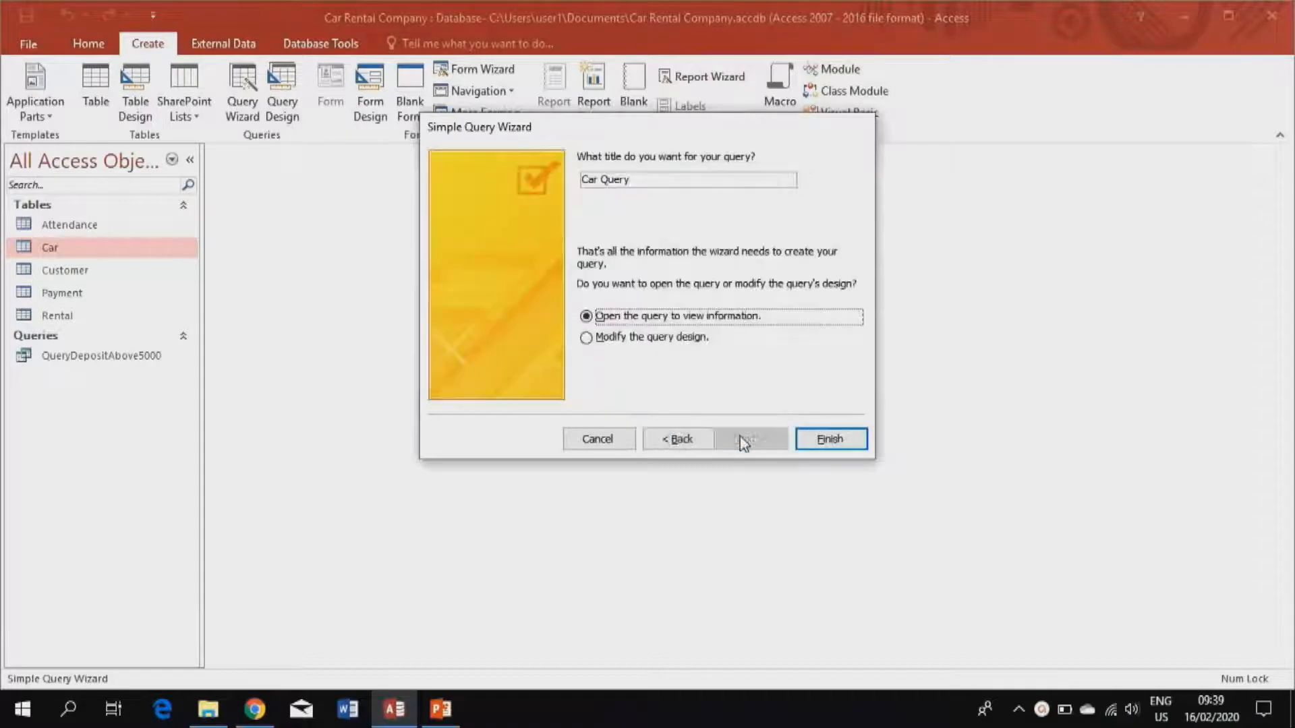
Title the wizard query QueryDateNextServicing and finish it with the option to modify the query design.
{"action": "left_click_drag", "start_coordinate": [654, 185], "coordinate": [556, 177]}
{"action": "type", "text": "Que"}
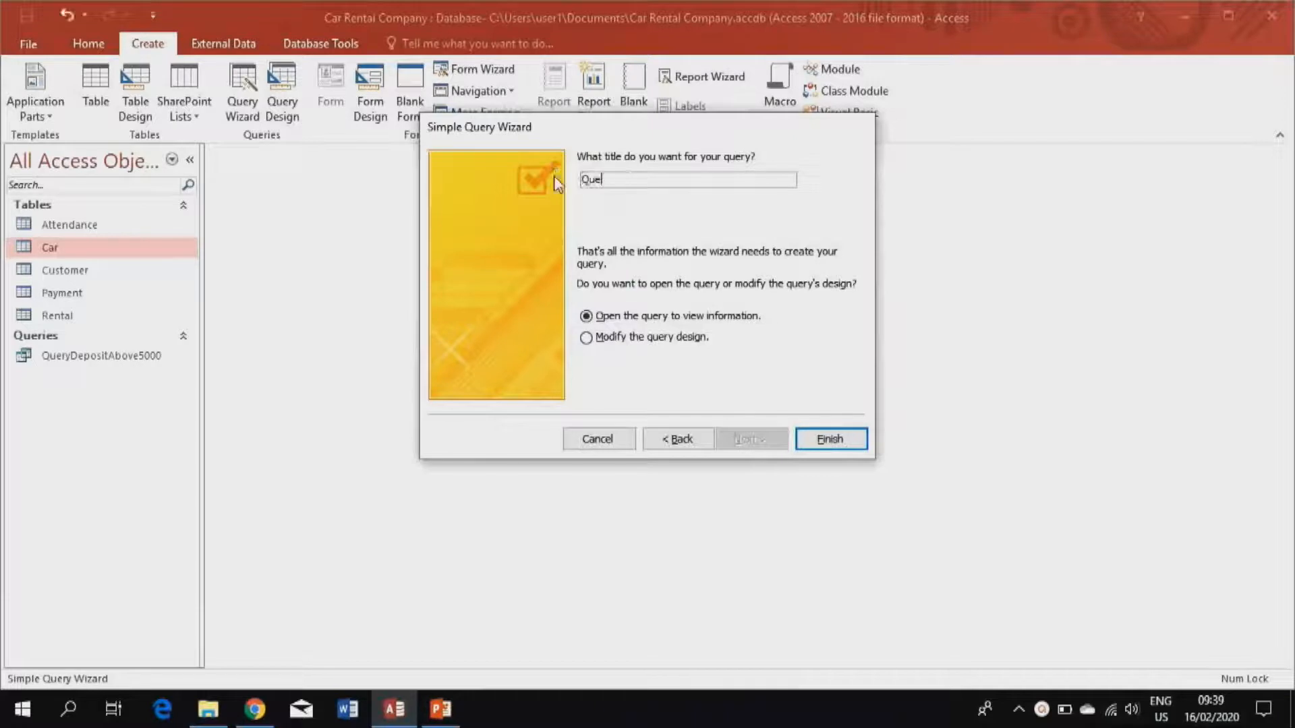
{"action": "type", "text": "ryDateNextServicing"}
{"action": "left_click", "coordinate": [611, 337]}
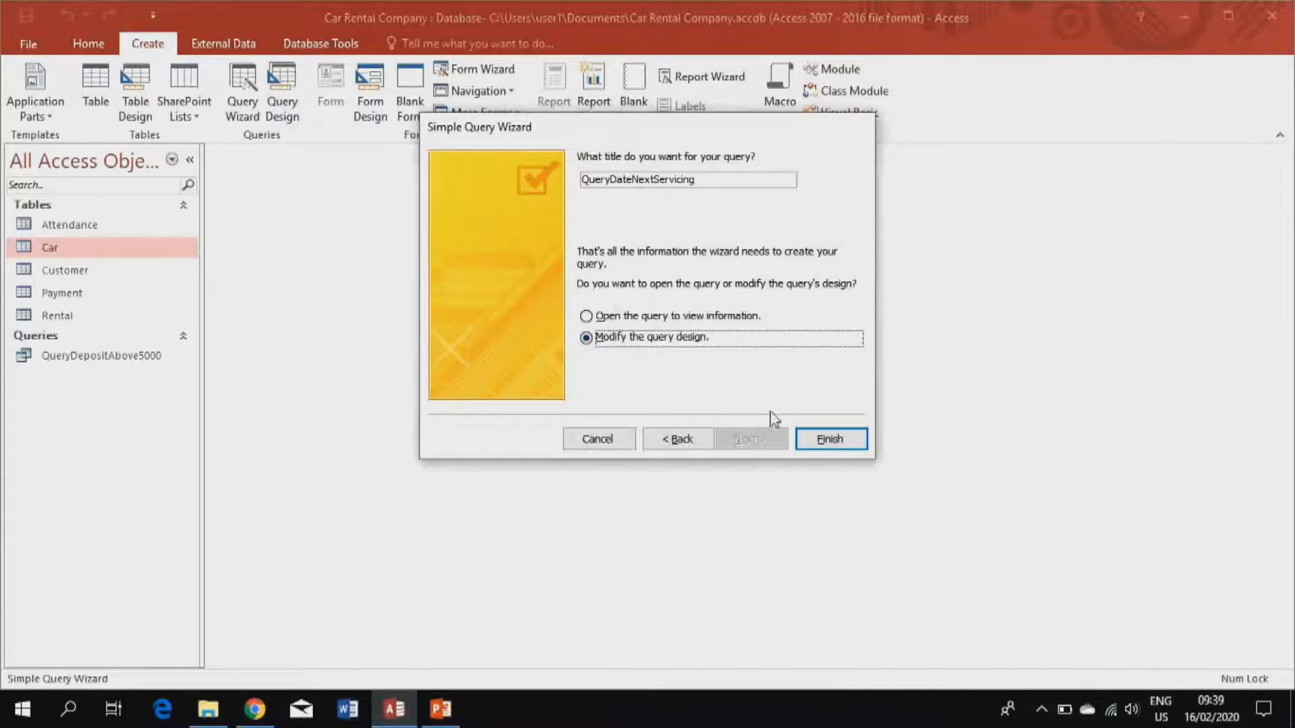
{"action": "left_click", "coordinate": [830, 439]}
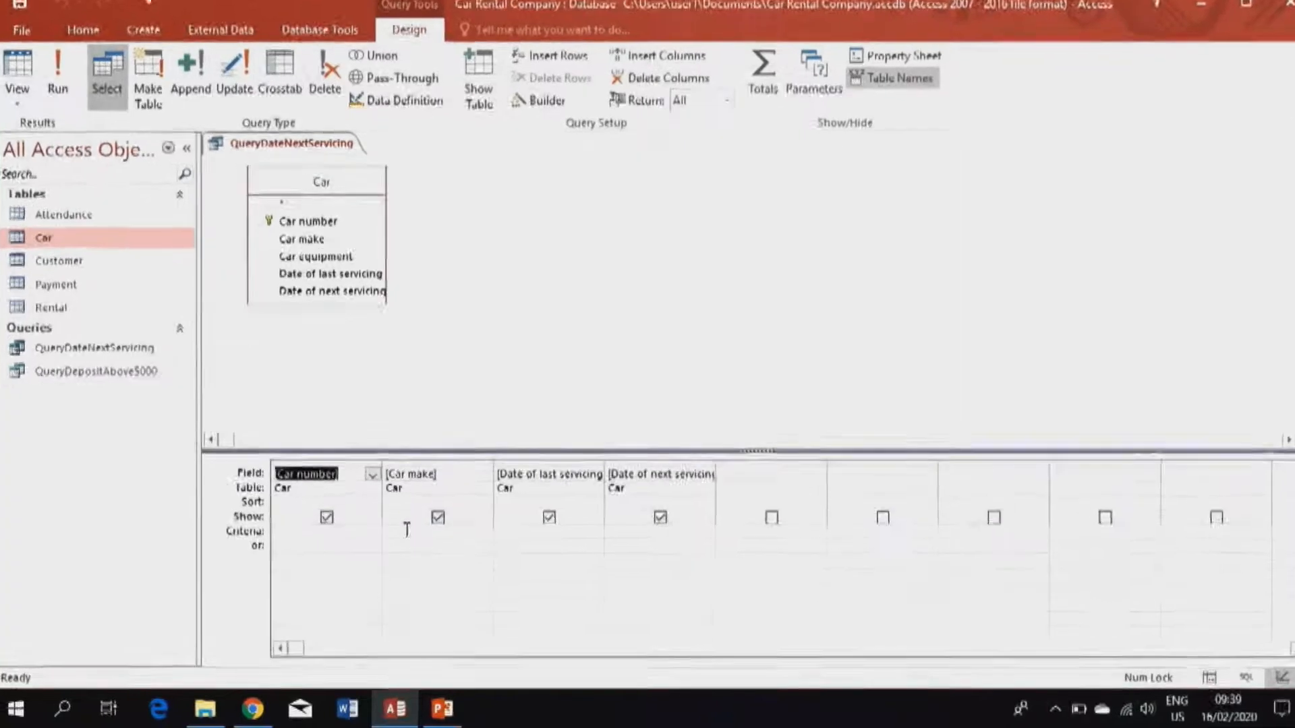
Set the Car make criterion of QueryDateNextServicing to ="Perodua Kelisa".
{"action": "left_click", "coordinate": [407, 529]}
{"action": "type", "text": "="}
{"action": "type", "text": "\"Por"}
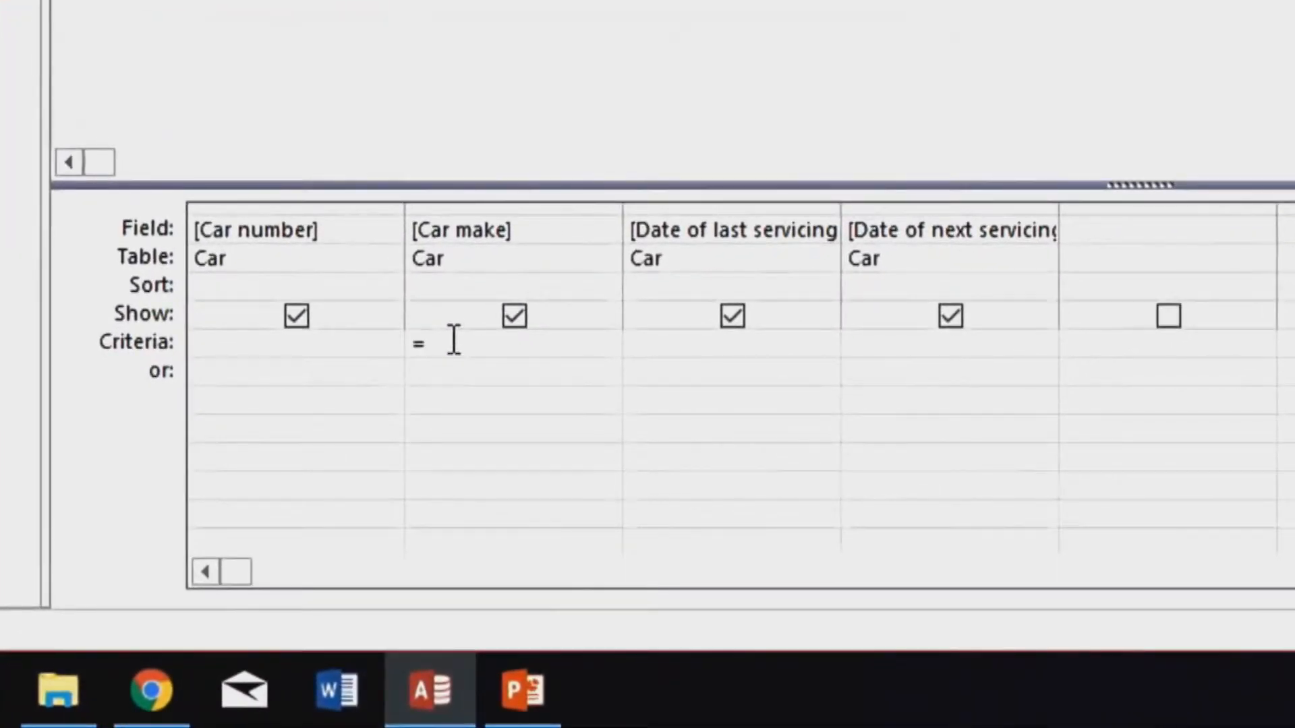
{"action": "type", "text": "odua Kelisa"}
{"action": "type", "text": "\""}
Set the Date of last servicing criterion to =03-Jun-19 in QueryDateNextServicing and run the query.
{"action": "left_click", "coordinate": [635, 343]}
{"action": "type", "text": "=03-ju"}
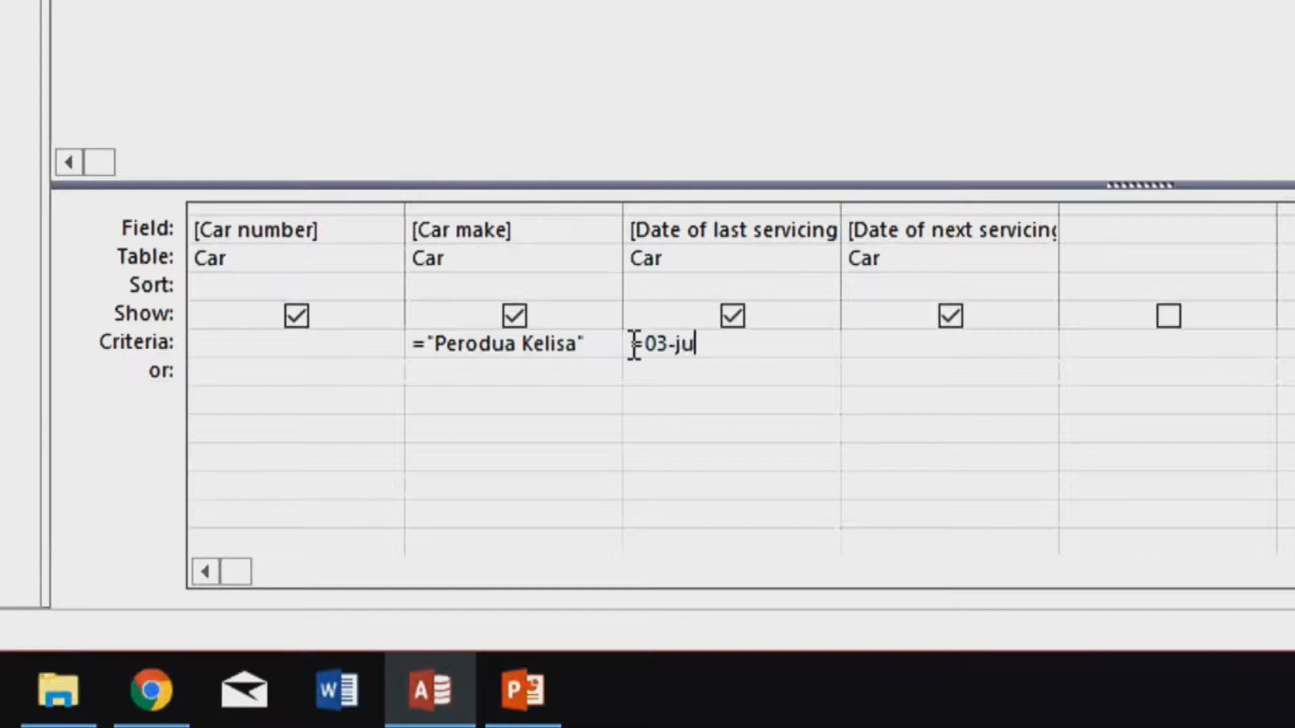
{"action": "key", "text": "BackSpace"}
{"action": "key", "text": "BackSpace"}
{"action": "type", "text": "Jun-19"}
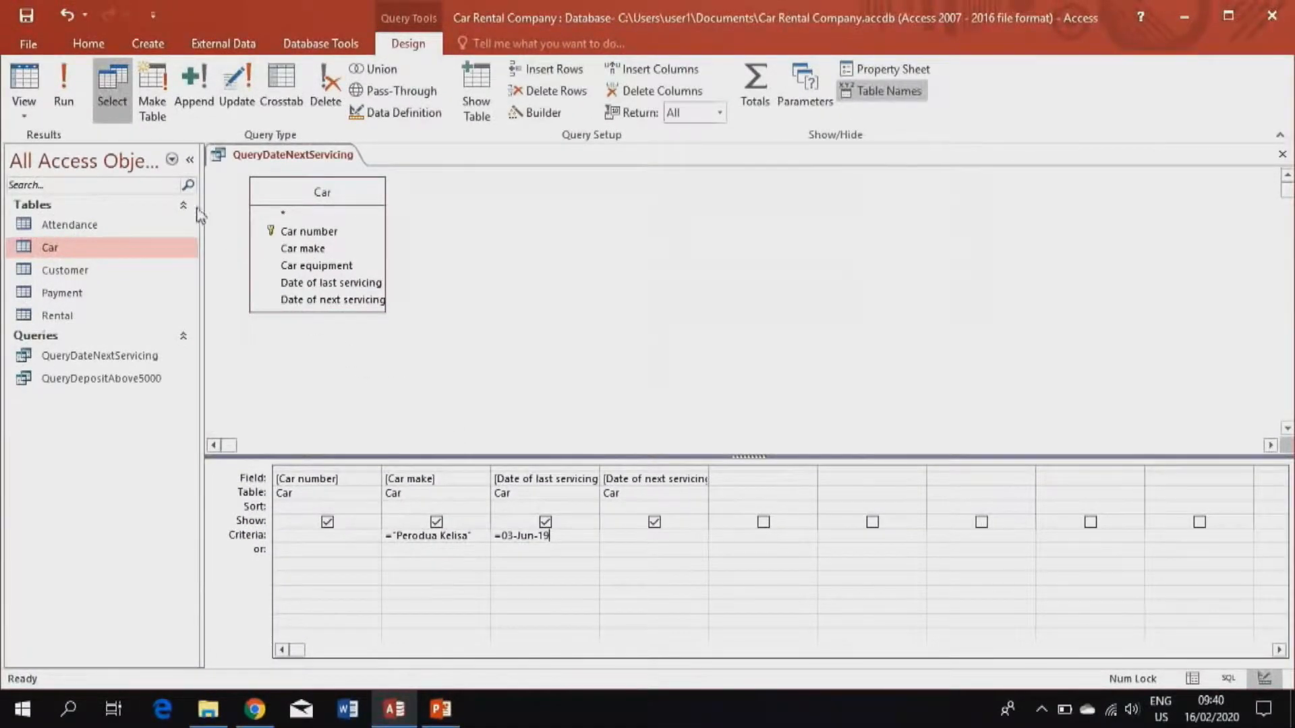
{"action": "left_click", "coordinate": [64, 94]}
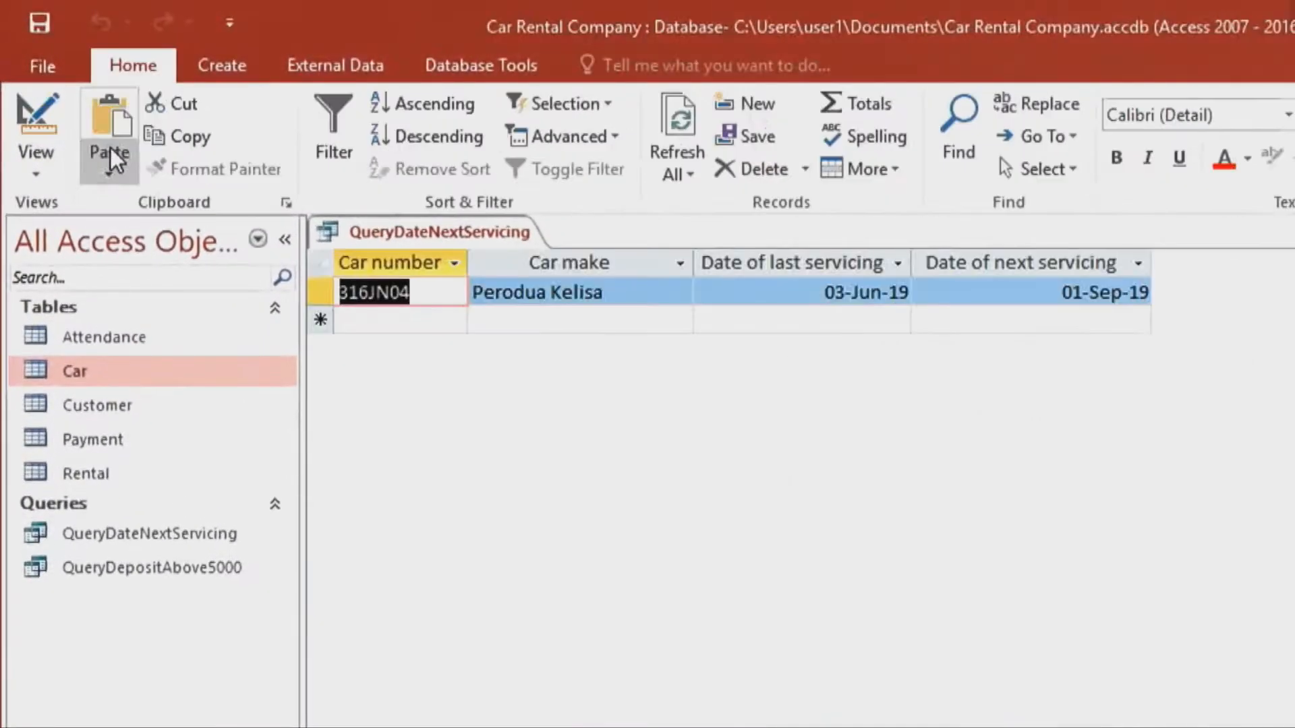